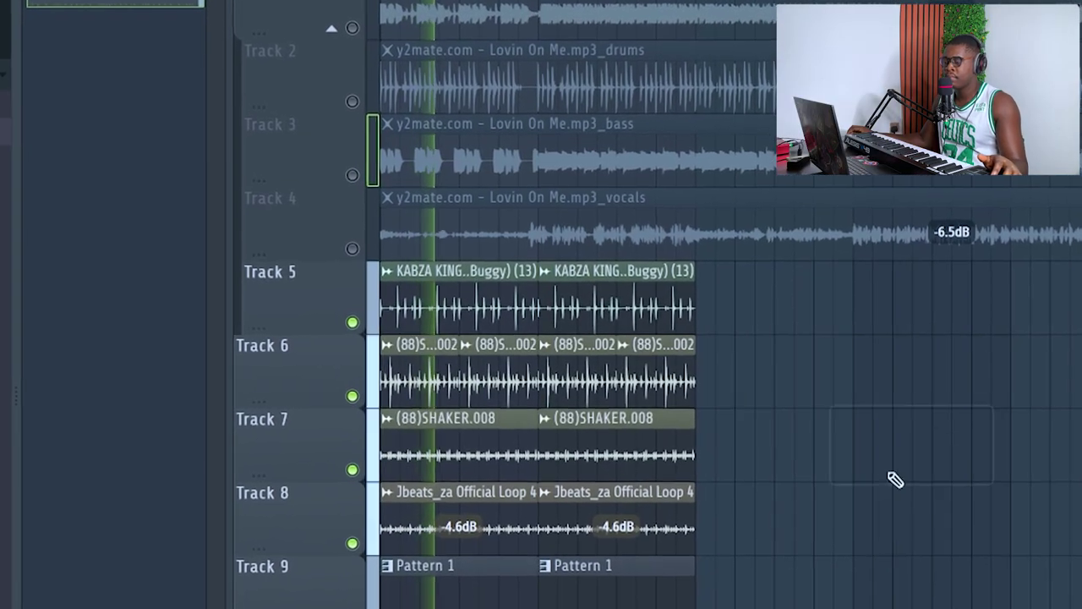
pyautogui.press('F6')
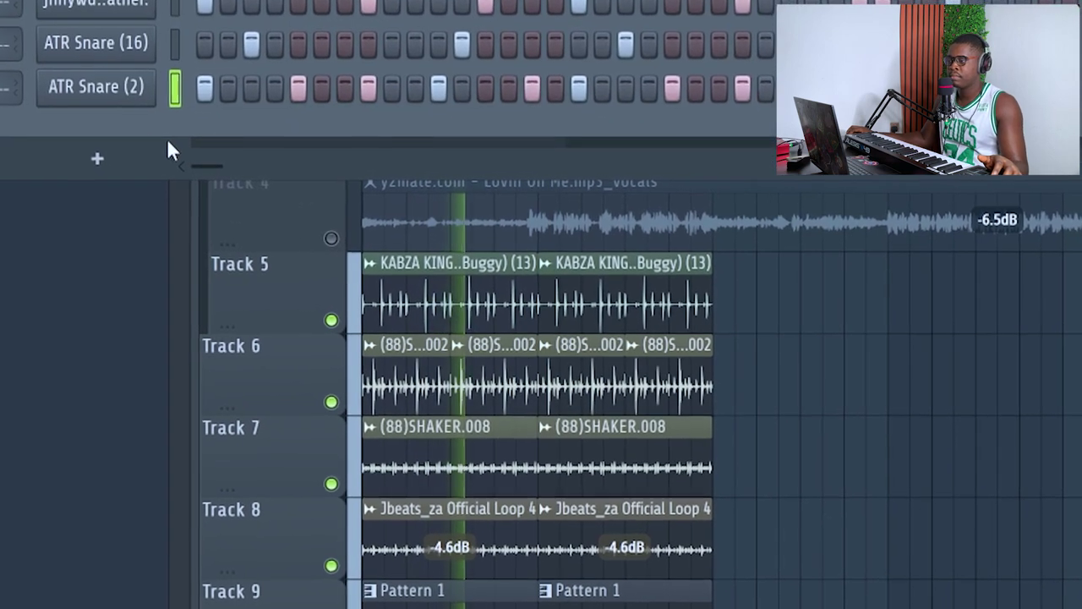
pyautogui.click(843, 579)
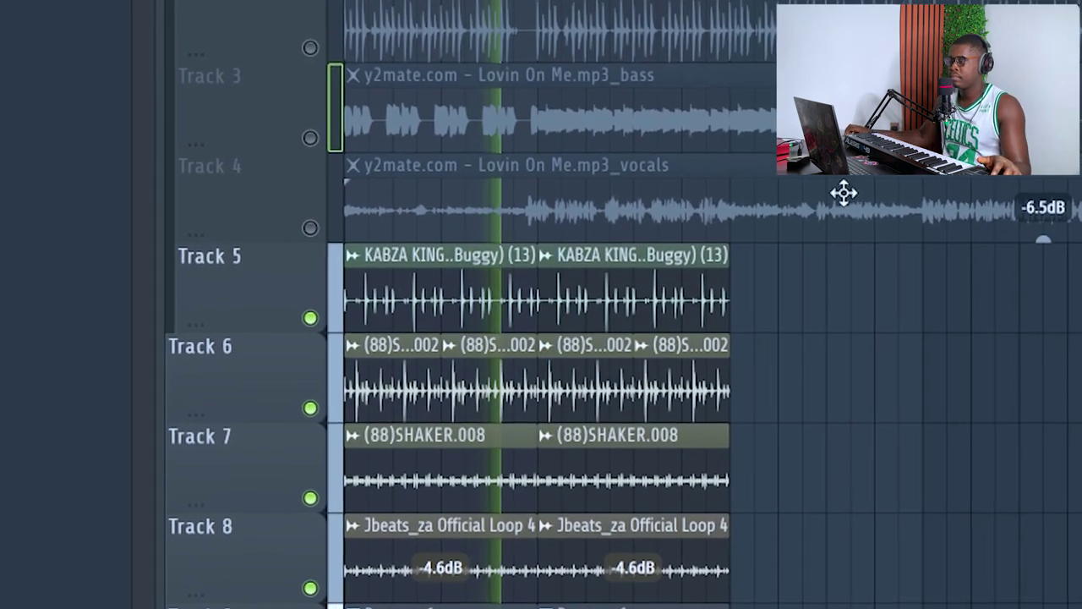
pyautogui.click(843, 455)
pyautogui.rightClick(837, 452)
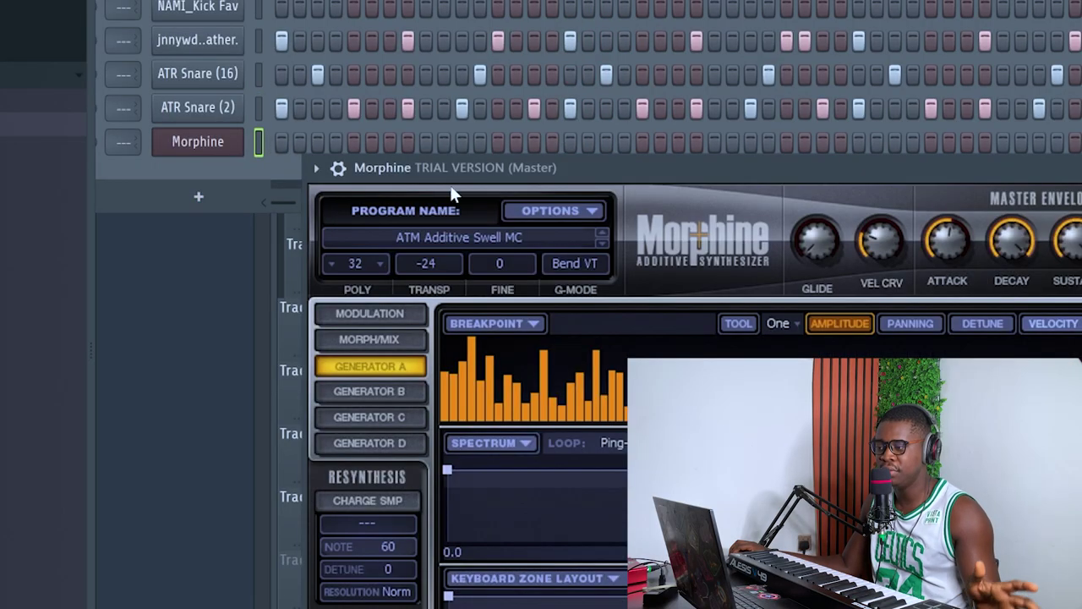
# Move the Morphine window out of the way and choose the Keyboards program bank in its presets library.
pyautogui.moveTo(452, 188); pyautogui.dragTo(344, 74)
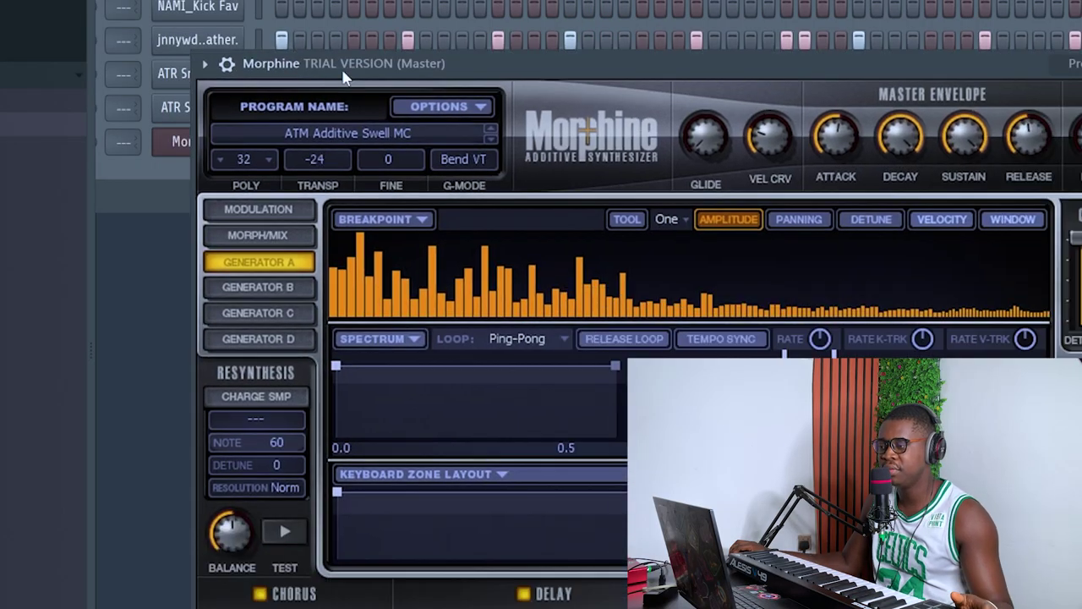
pyautogui.click(405, 136)
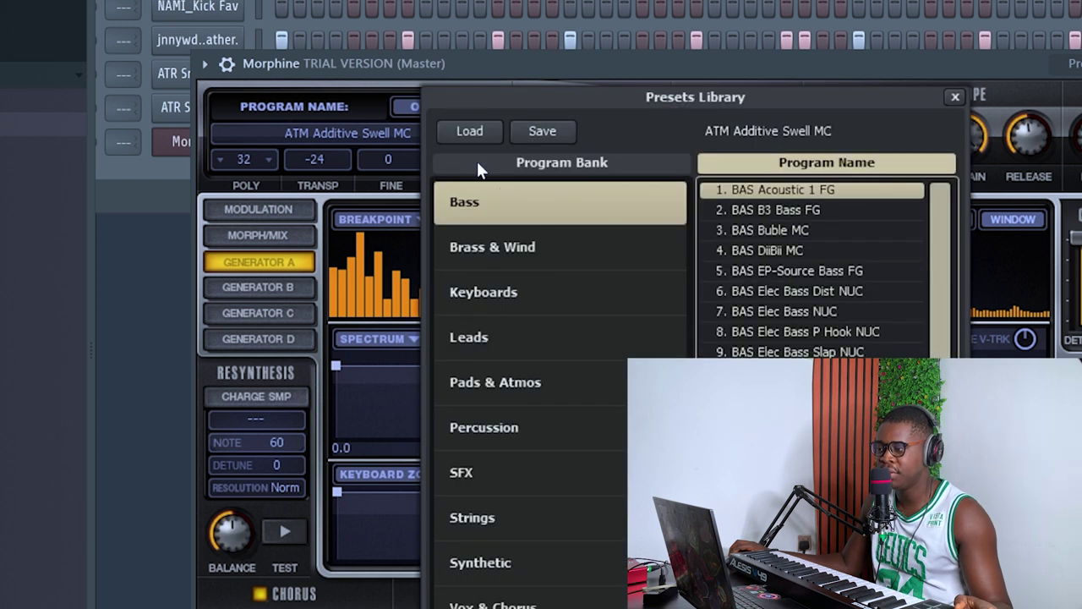
pyautogui.click(565, 294)
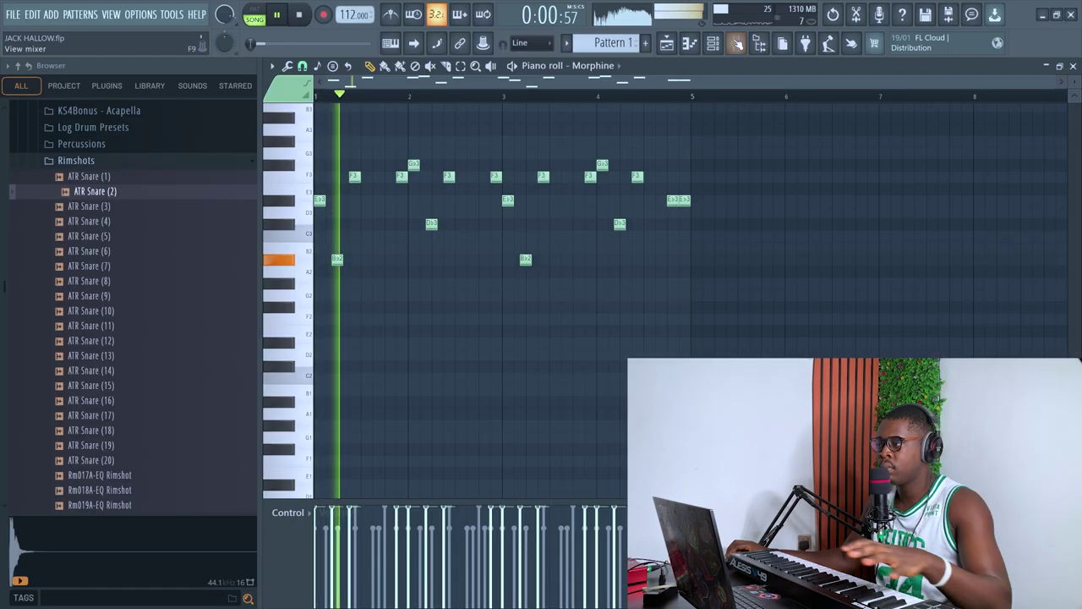
pyautogui.press('F6')
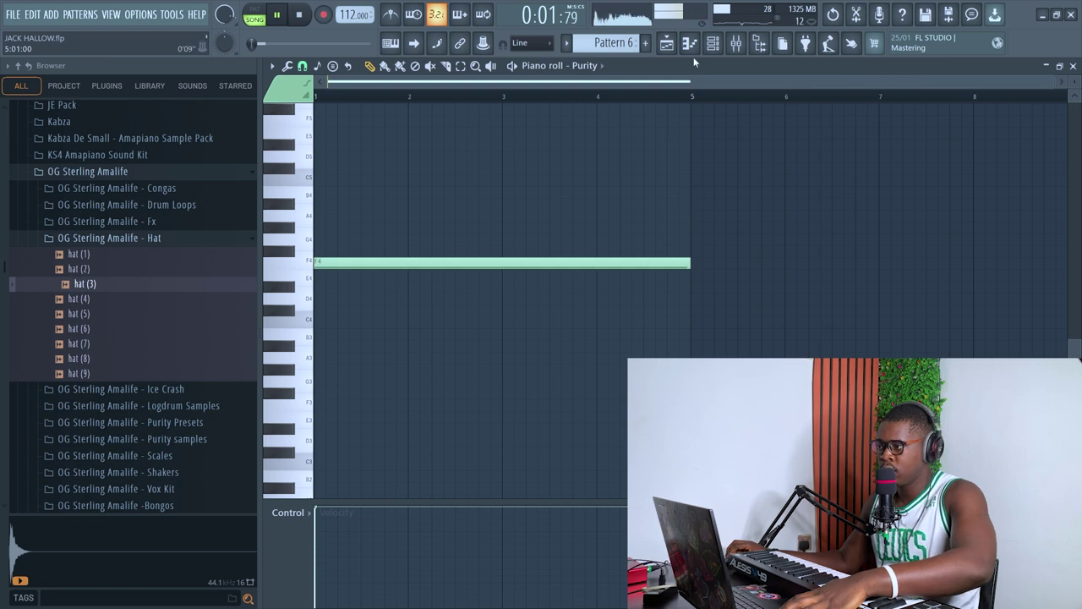
# Duplicate the long F4 note in the Purity channel of Pattern 6 one octave up to F5 and restart playback.
pyautogui.press('F5')
pyautogui.press('space')
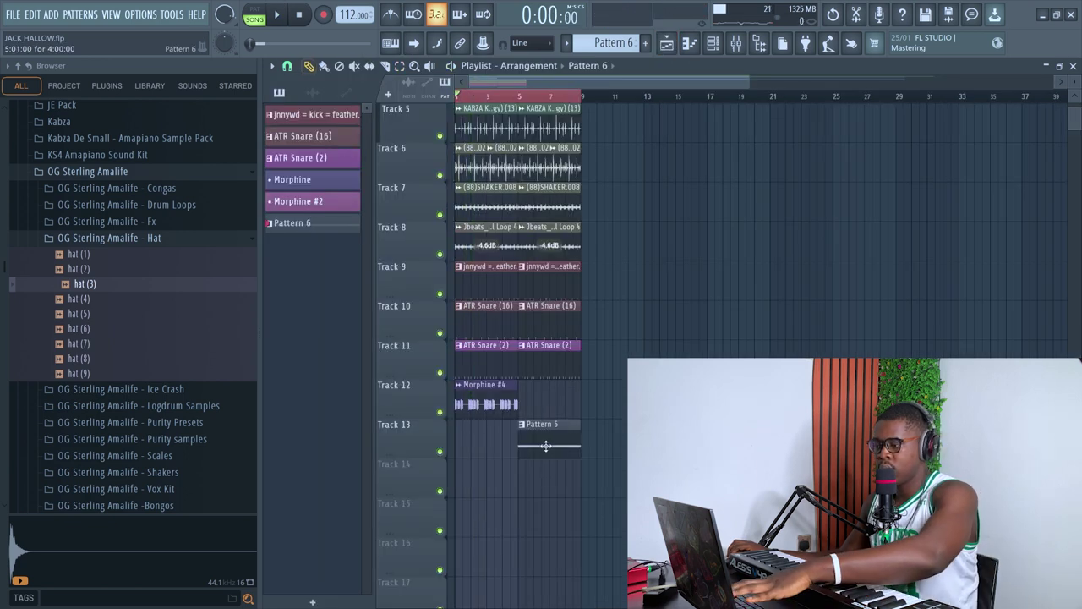
pyautogui.click(715, 46)
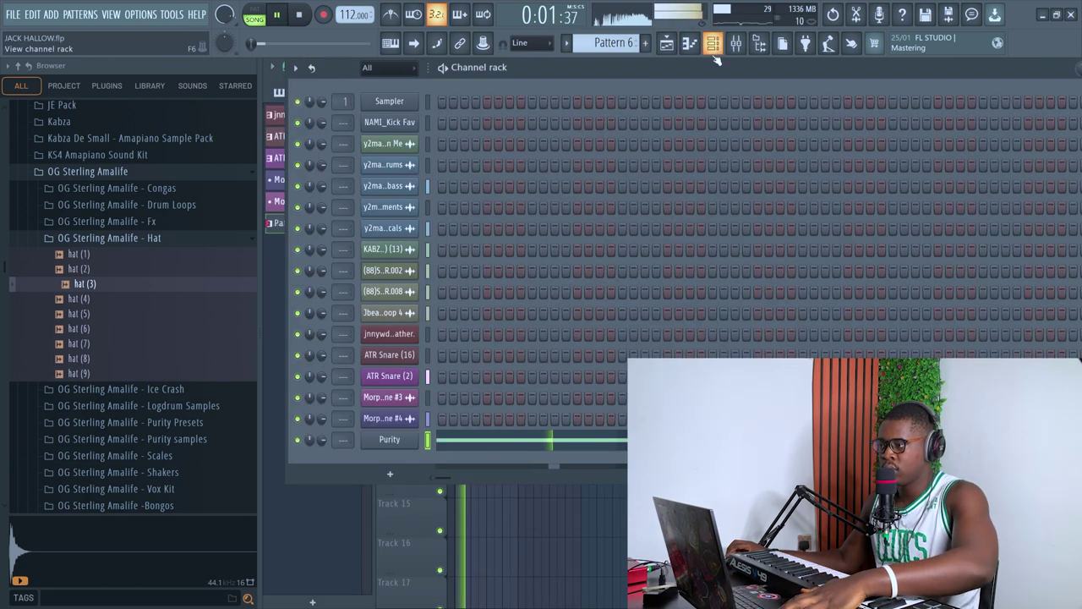
pyautogui.click(556, 447)
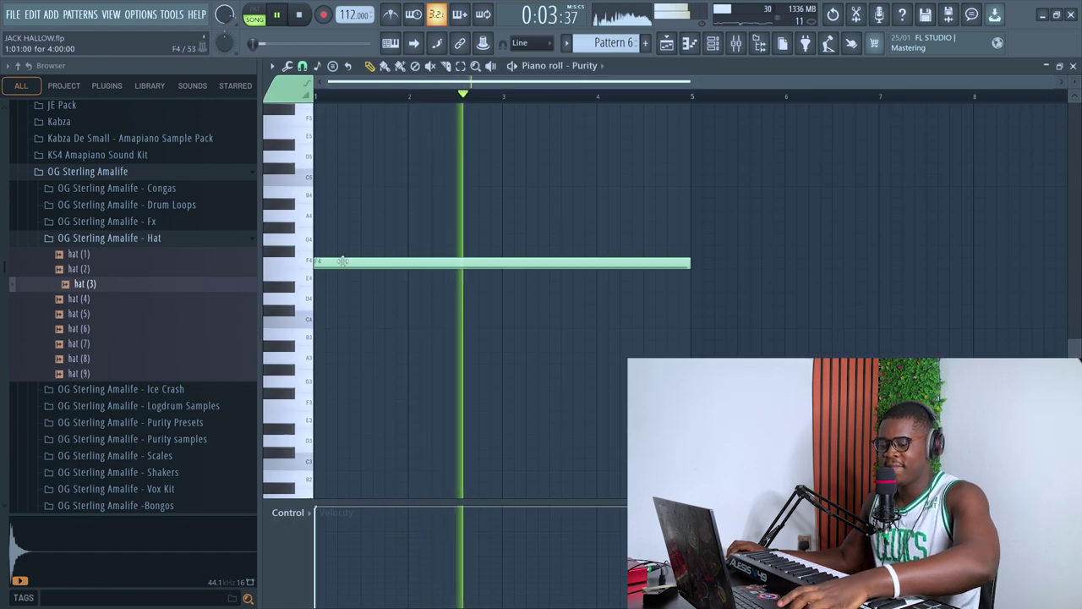
pyautogui.hotkey('ctrl', 'c')
pyautogui.hotkey('ctrl', 'v')
pyautogui.hotkey('ctrl', 'Up')
pyautogui.press('space')
pyautogui.press('space')
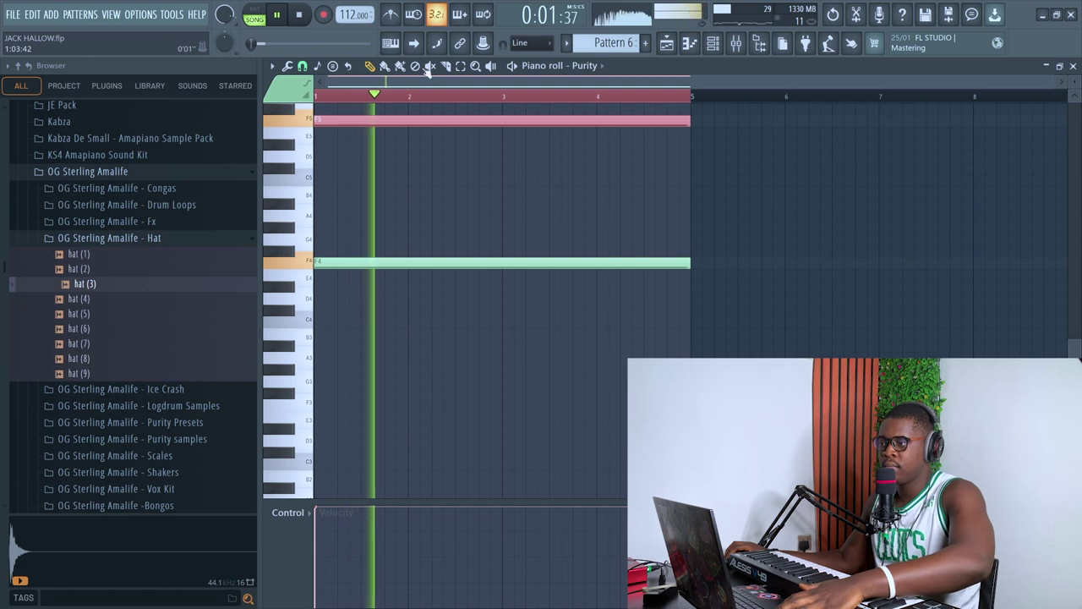
# Select only the F5 note in the Purity piano roll, lower its velocity and replay the pattern.
pyautogui.click(449, 145)
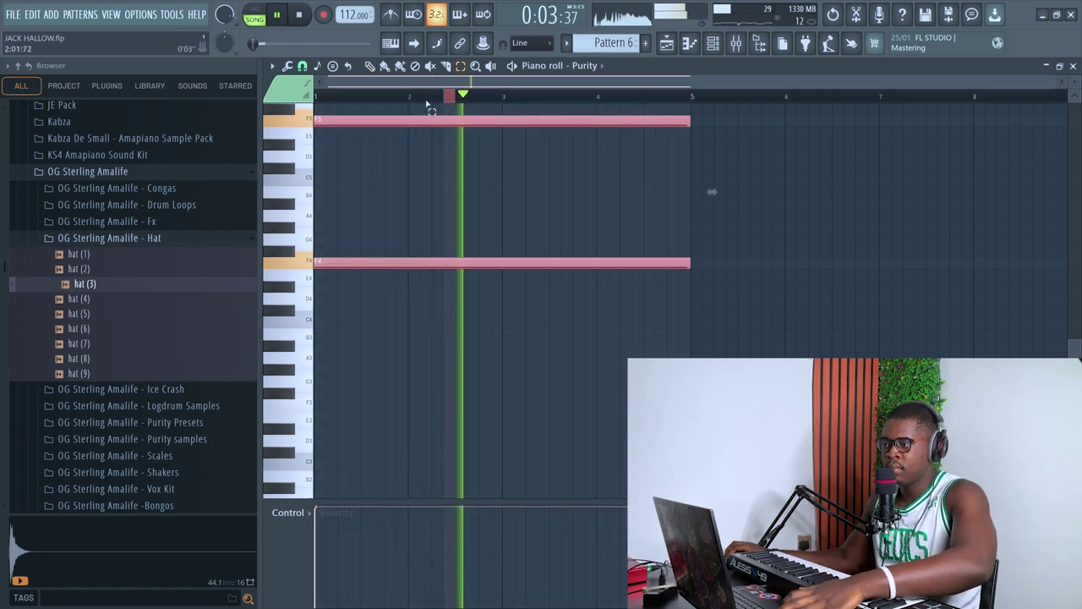
pyautogui.click(429, 121)
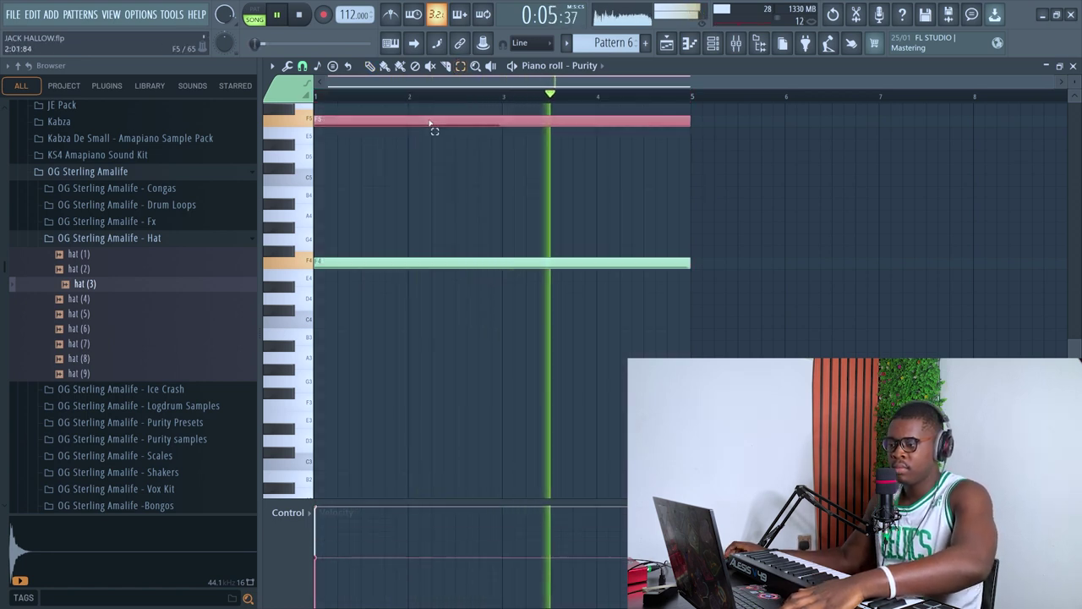
pyautogui.press('space')
pyautogui.press('space')
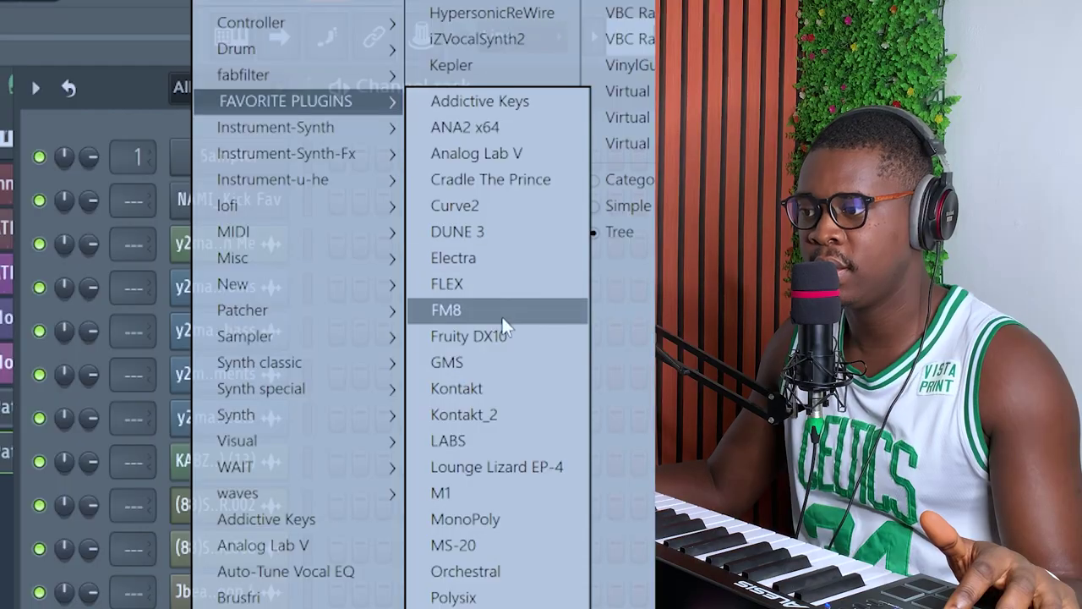
# Add a Fruity DX10 instrument with the slimkay long drum preset and open its piano roll.
pyautogui.click(486, 364)
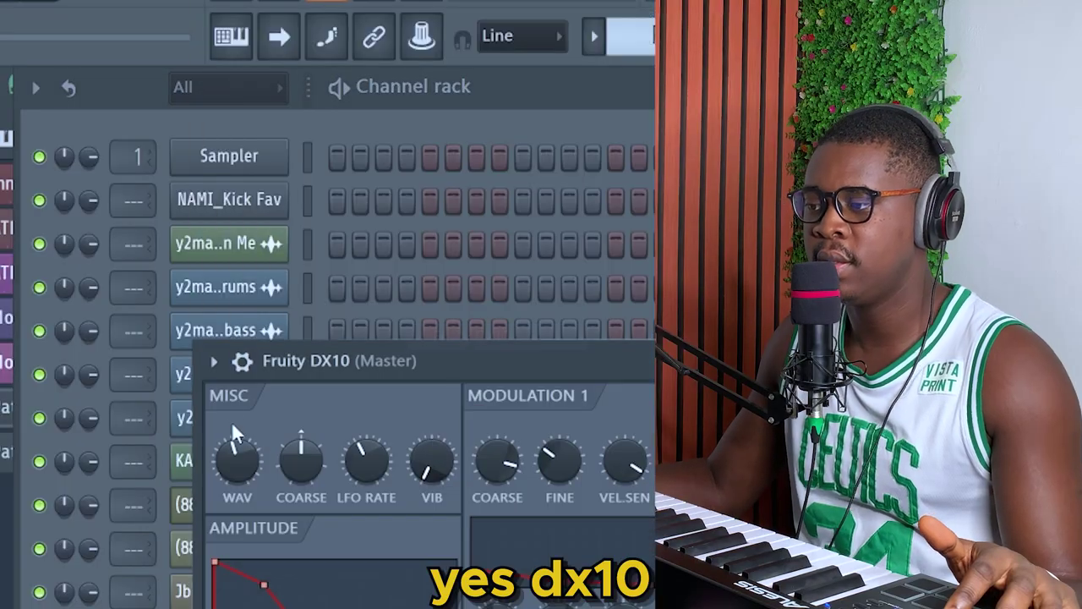
pyautogui.click(212, 361)
pyautogui.moveTo(271, 446)
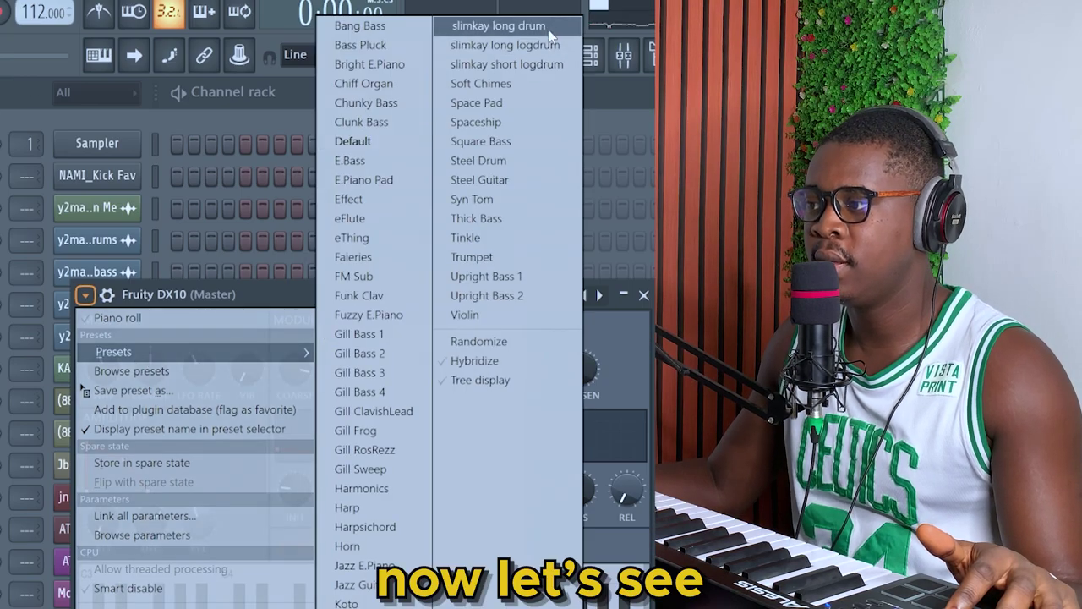
pyautogui.click(506, 25)
pyautogui.click(86, 295)
pyautogui.click(193, 333)
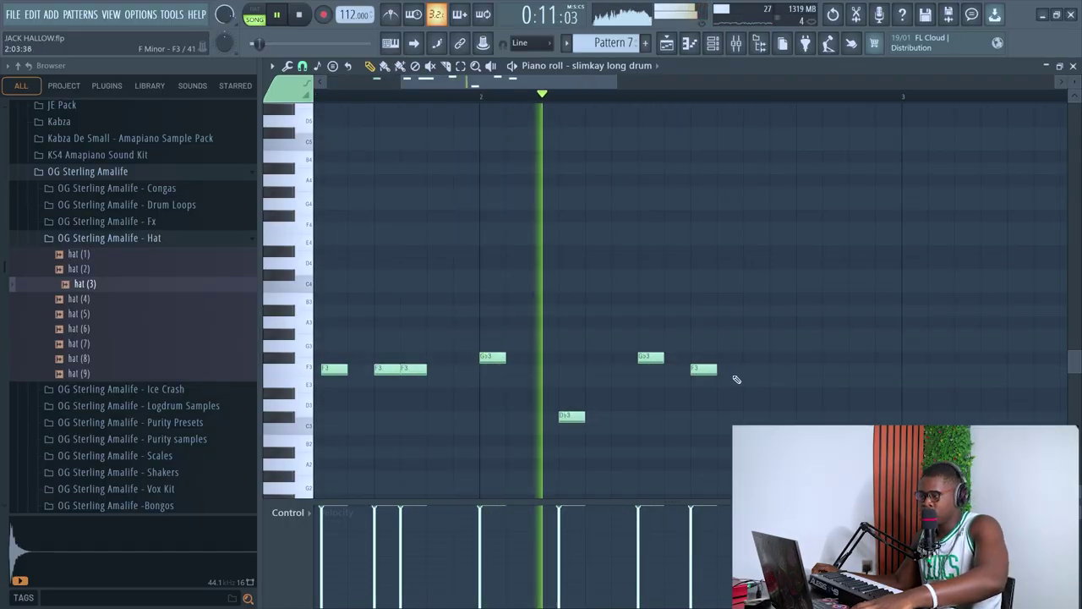
# Add short F3 notes at the end of bar 2 of the log drum melody and duplicate the pattern.
pyautogui.click(832, 369)
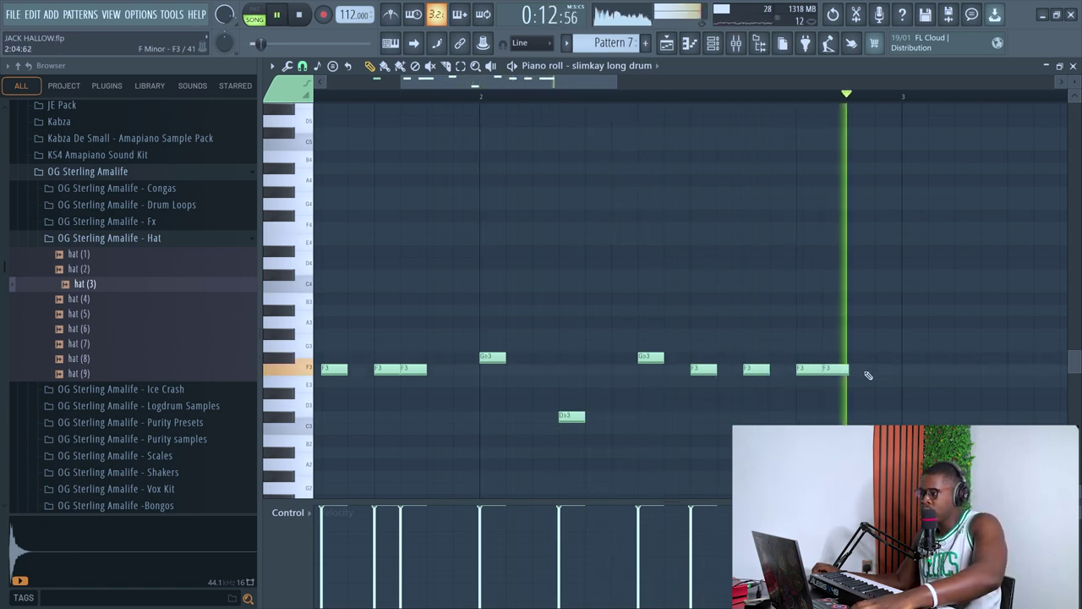
pyautogui.moveTo(867, 374); pyautogui.dragTo(876, 372)
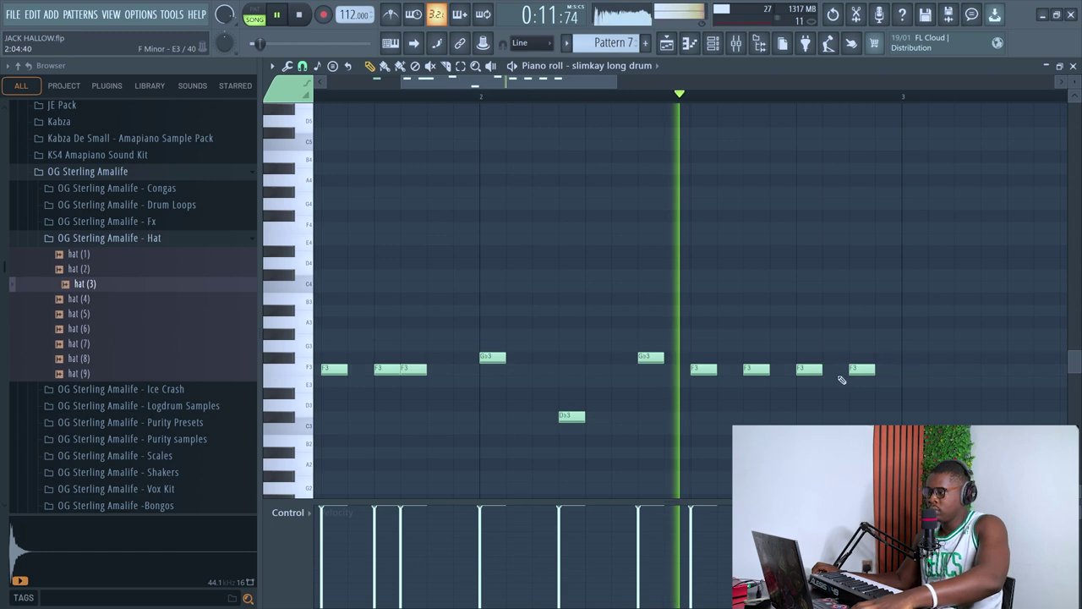
pyautogui.click(845, 372)
pyautogui.scroll(-5, 876, 370)
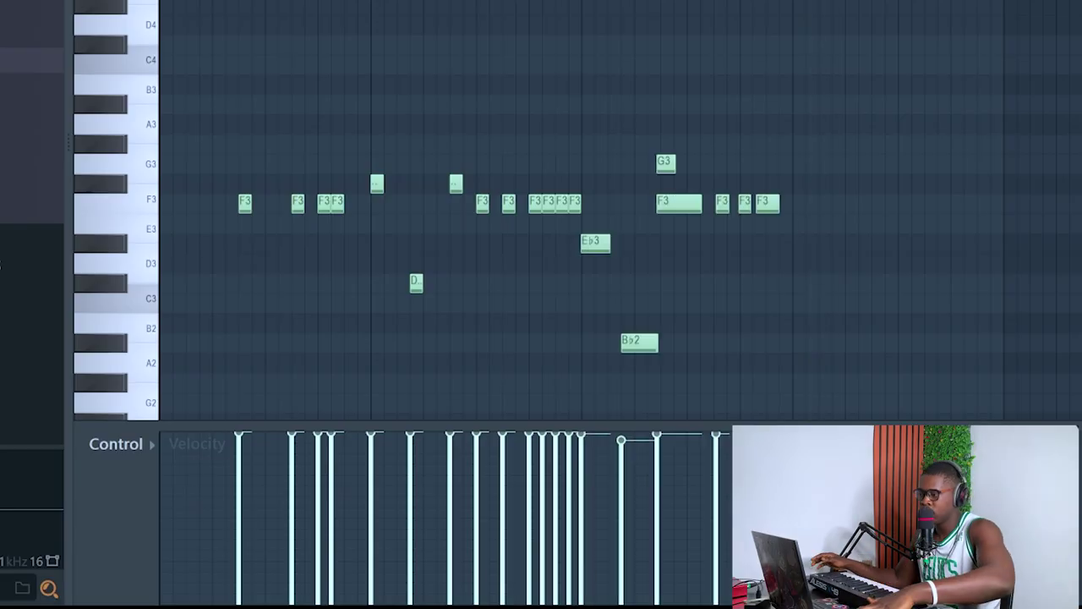
pyautogui.hotkey('ctrl', 'b')
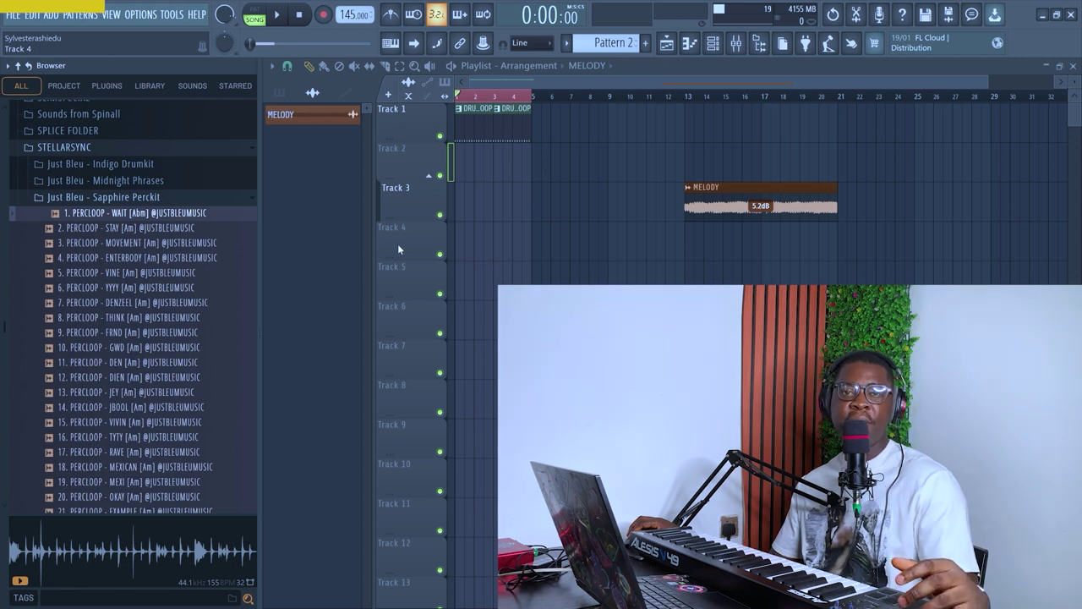
# Open the Just Bleu - Midnight Phrases folder and audition Phrase Loop 28 (Am) together with the MELODY clip.
pyautogui.press('space')
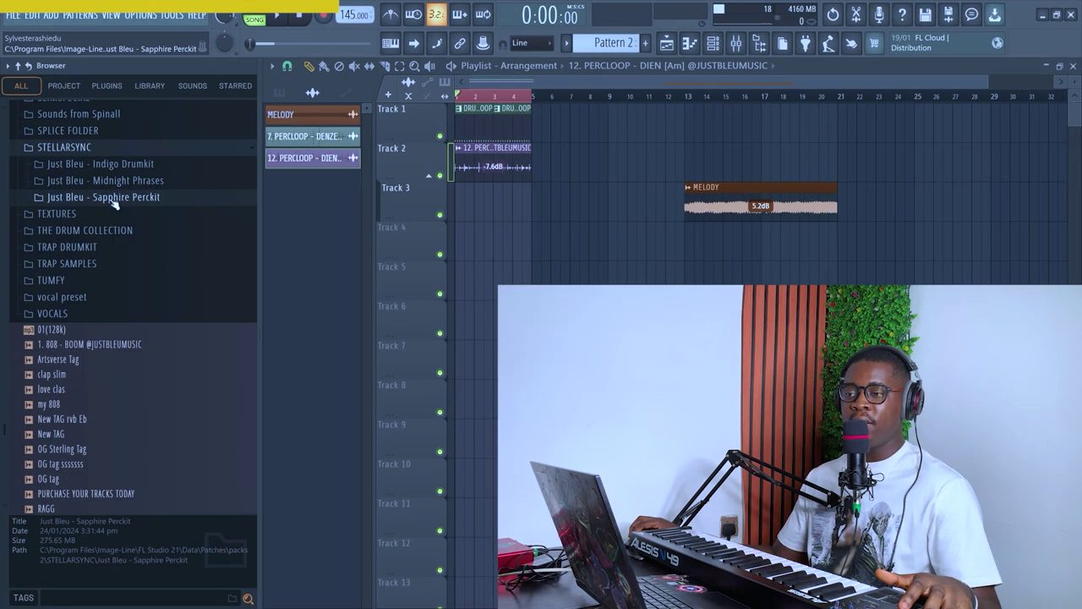
pyautogui.click(80, 173)
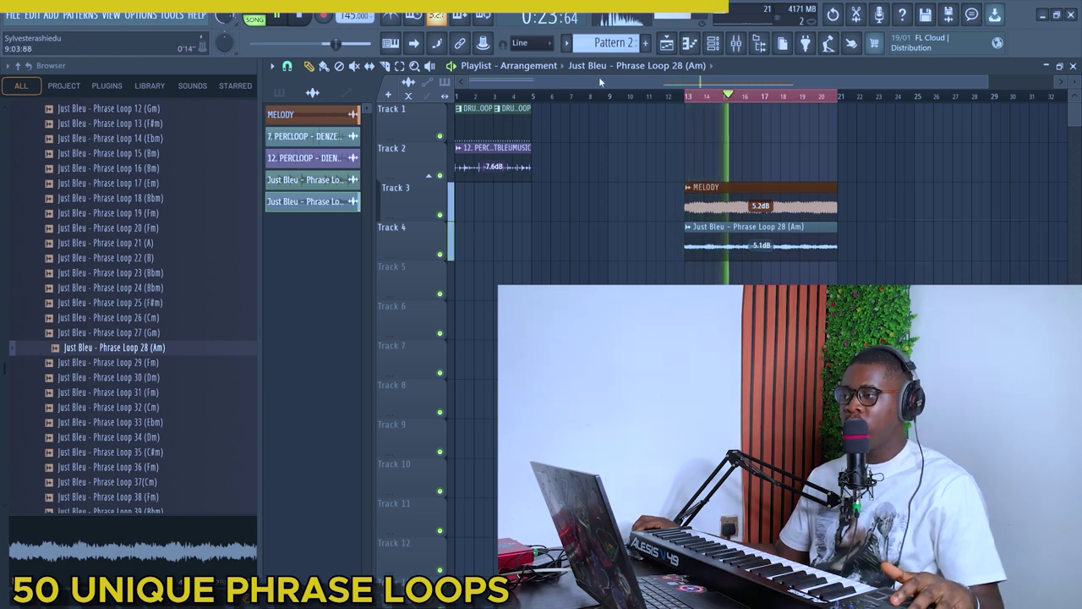
pyautogui.scroll(-1, 607, 97)
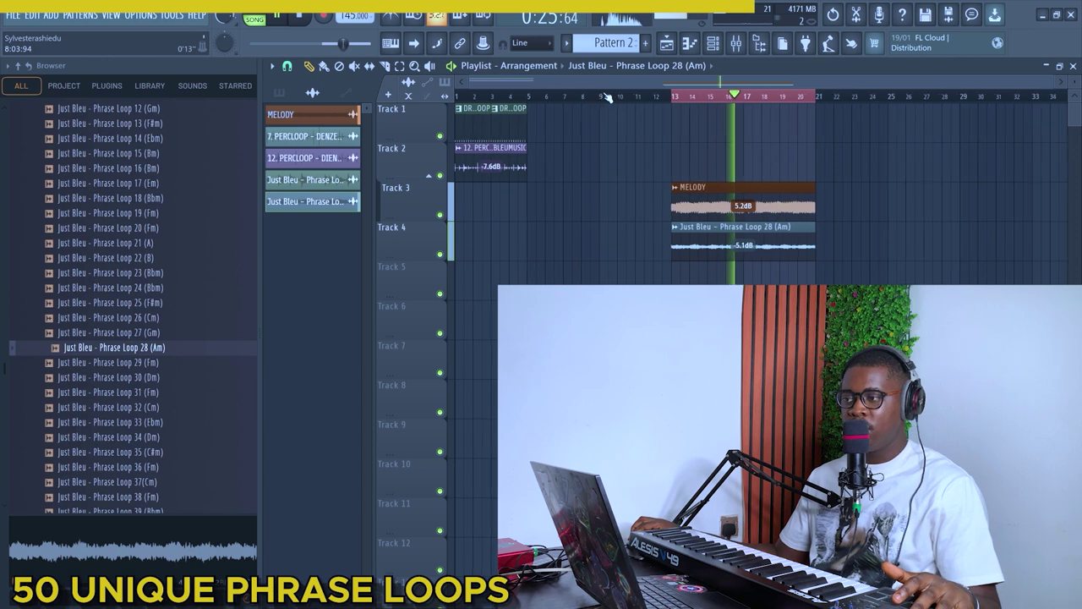
pyautogui.scroll(-1, 607, 97)
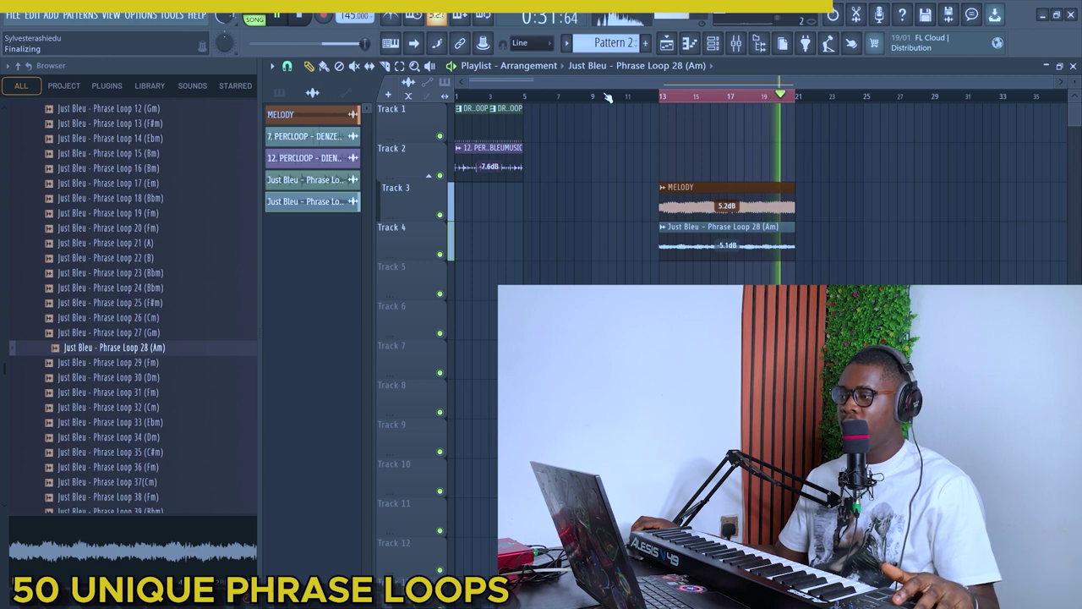
pyautogui.press('space')
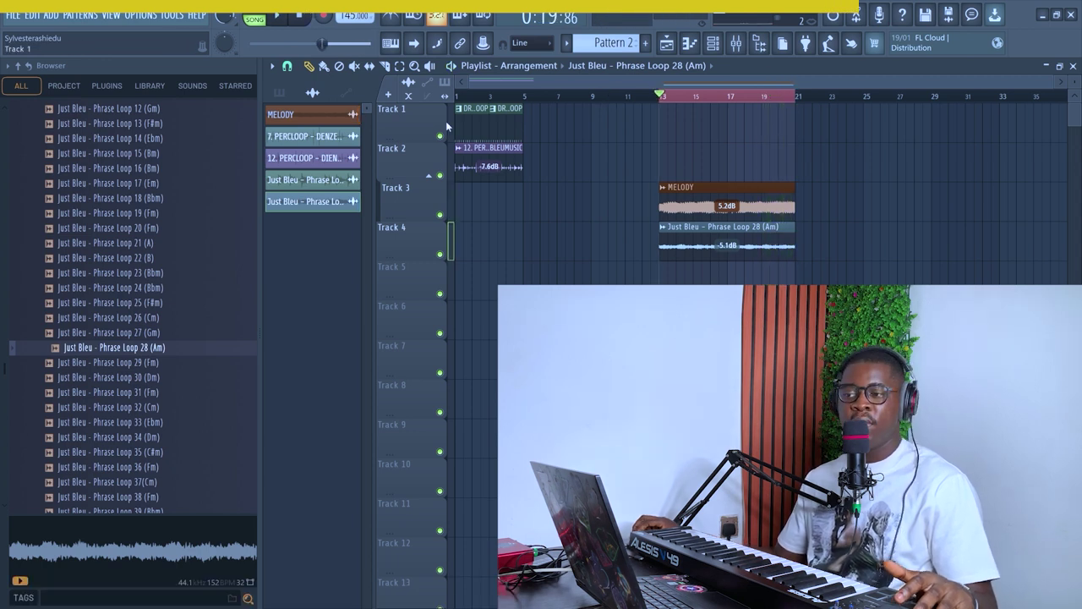
pyautogui.click(12, 169)
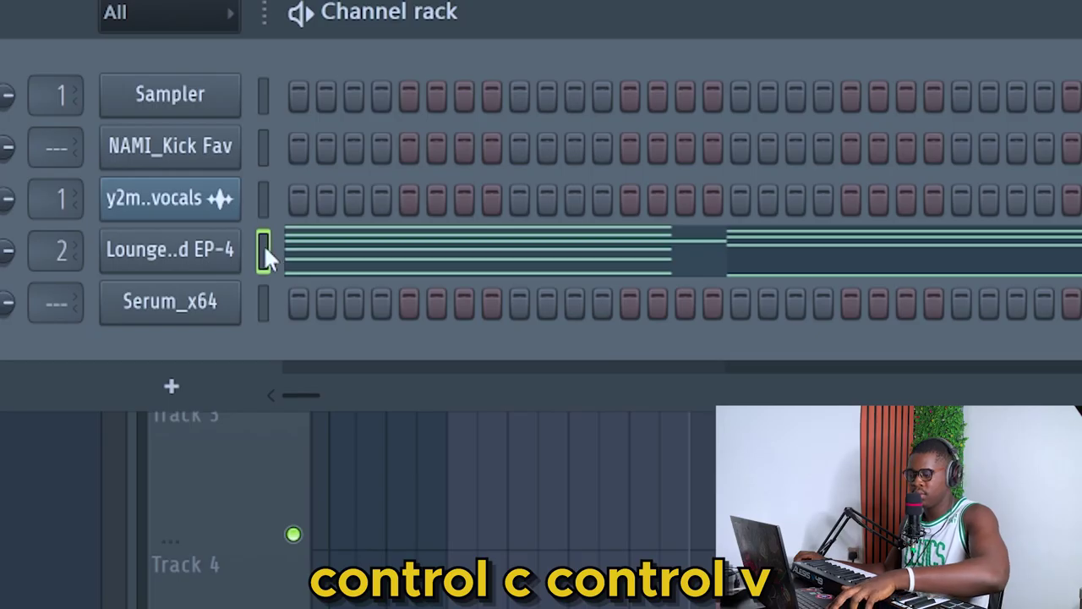
# Paste the copied Lounge Lizard EP-4 chords into the Serum_x64 channel and lower the third mixer insert to about -7.7 dB.
pyautogui.hotkey('ctrl', 'v')
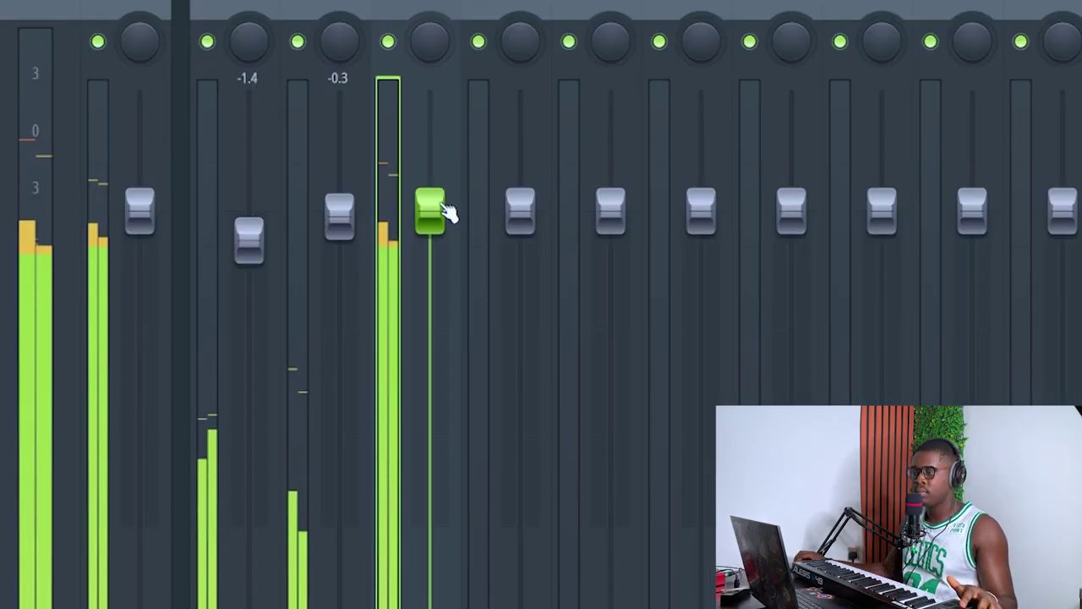
pyautogui.moveTo(448, 212); pyautogui.dragTo(450, 377)
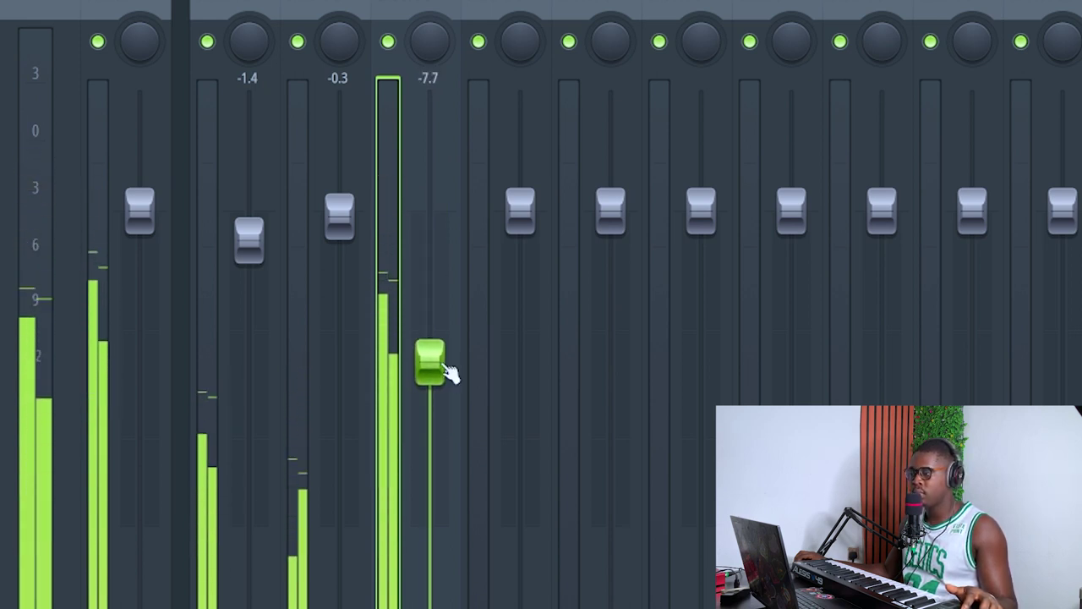
pyautogui.moveTo(442, 369); pyautogui.dragTo(442, 362)
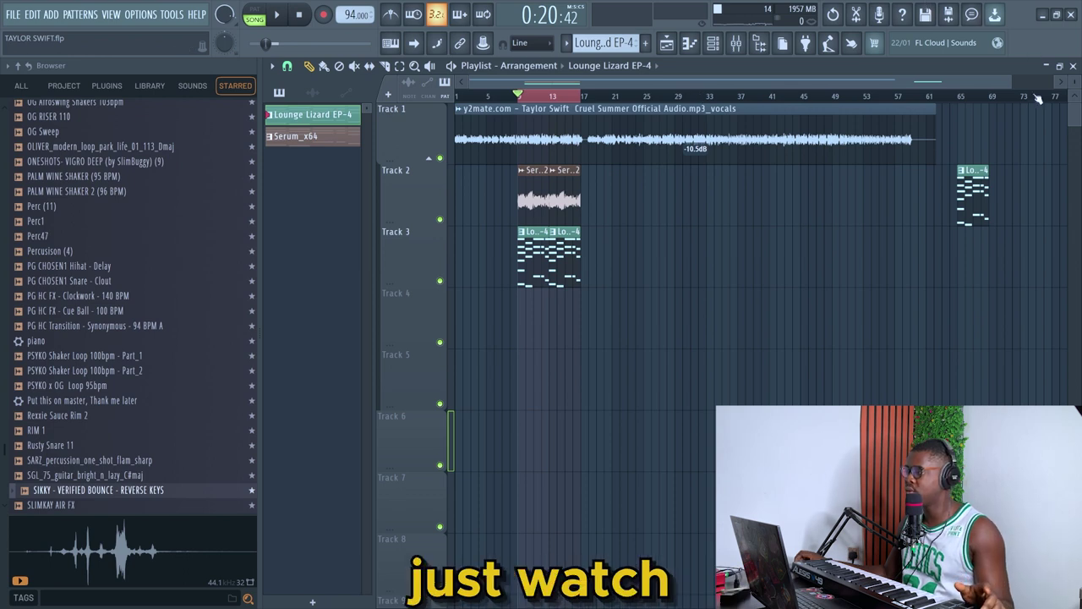
# Flip the Lounge Lizard EP-4 chords horizontally with the score flipper.
pyautogui.scroll(4, 1040, 100)
pyautogui.press('F7')
pyautogui.hotkey('ctrl', 'alt', 'c')
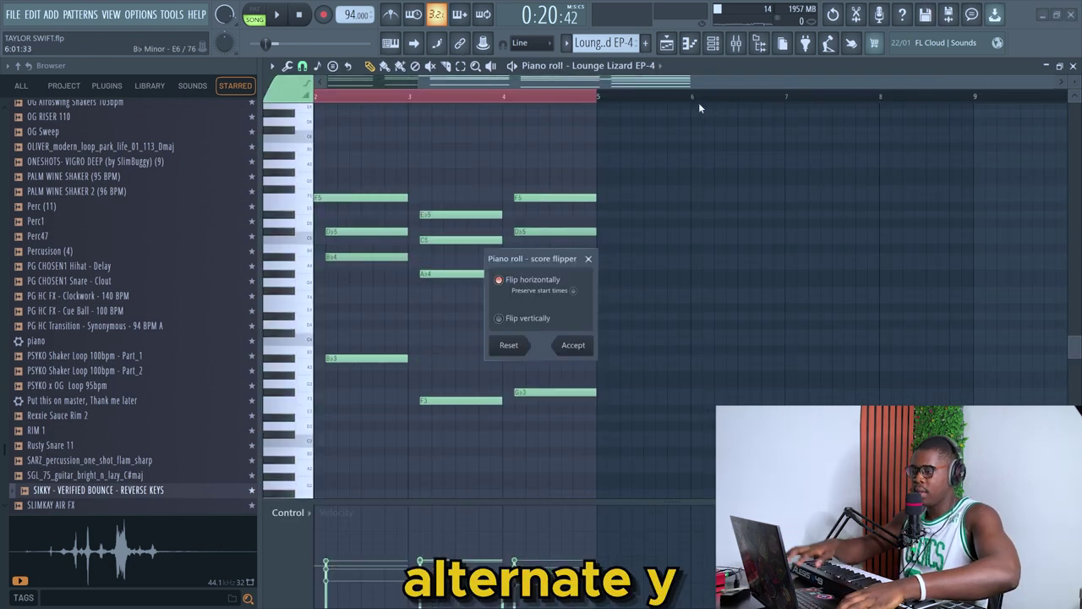
pyautogui.press('Return')
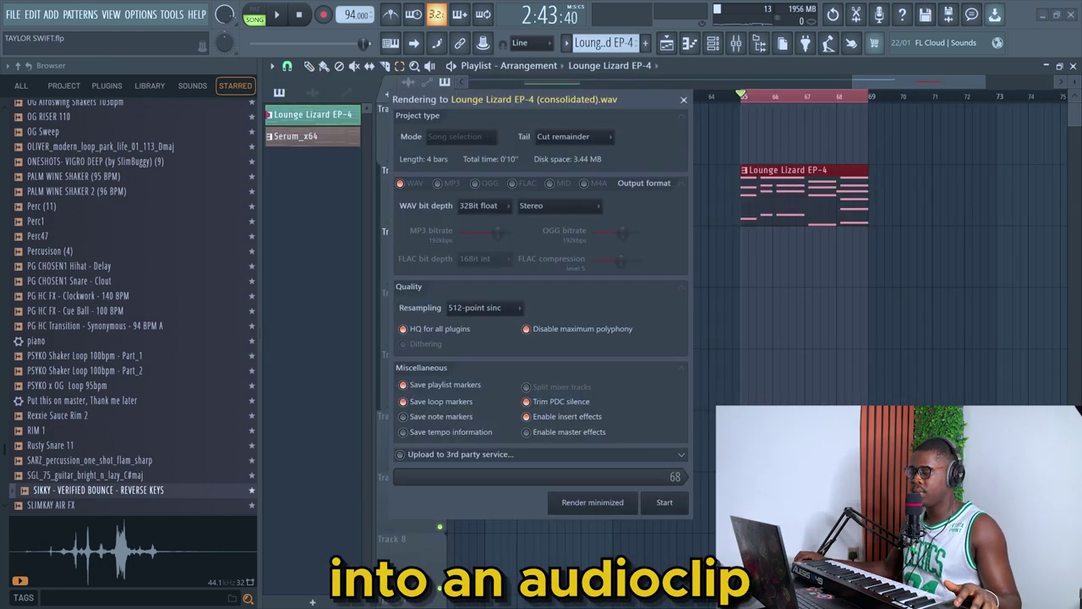
# Reverse the consolidated Lounge Lizard EP-4 audio clip in its channel settings.
pyautogui.click(746, 171)
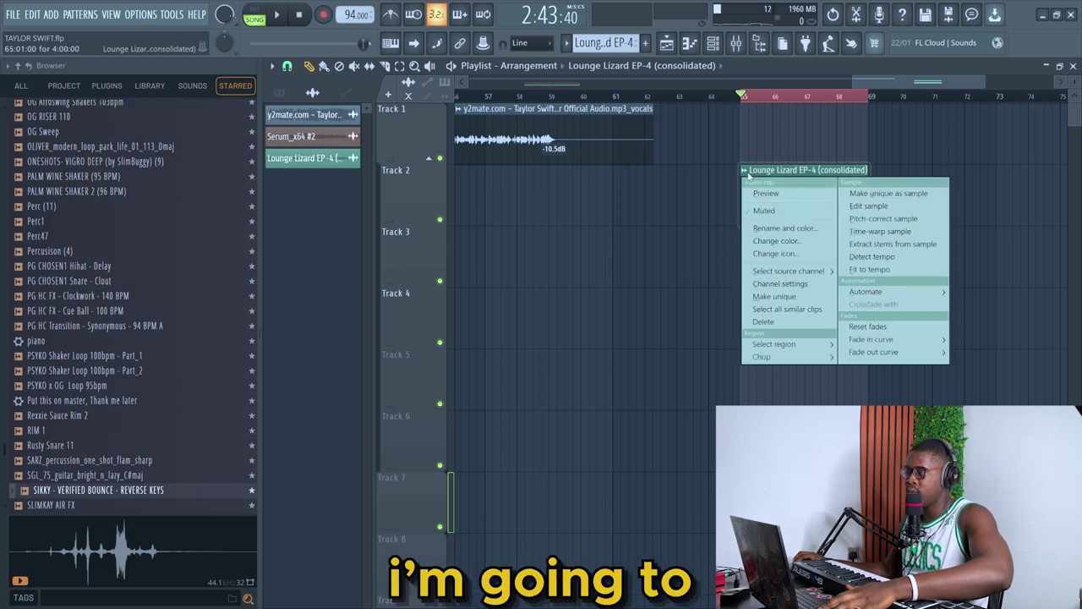
pyautogui.click(781, 283)
pyautogui.click(709, 146)
# Start playback and place a second copy of the consolidated Lounge Lizard EP-4 clip at bar 13 on Track 2.
pyautogui.press('space')
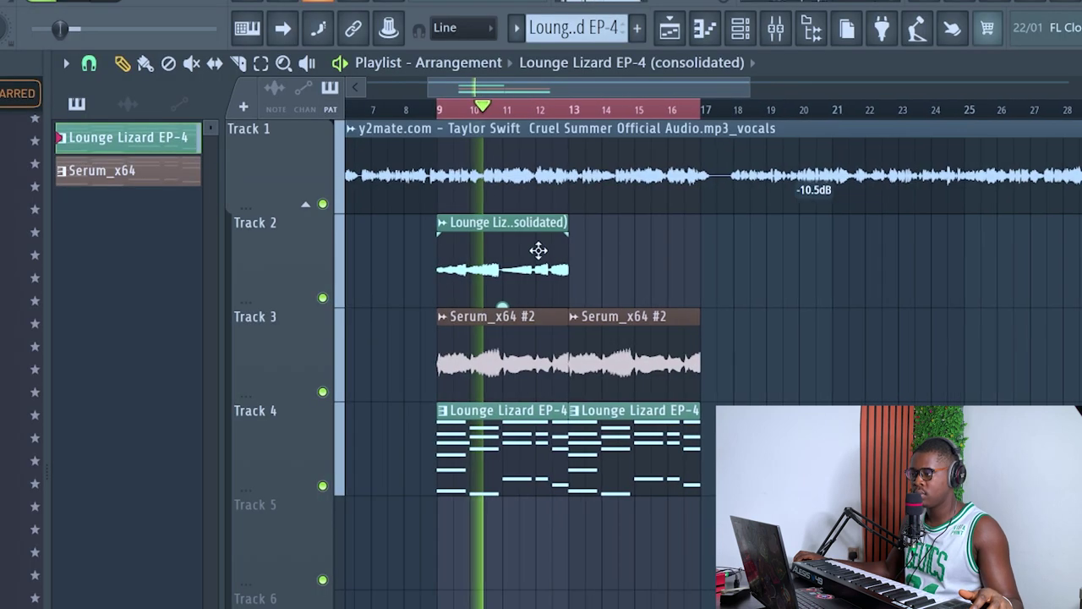
pyautogui.click(538, 251)
pyautogui.click(592, 254)
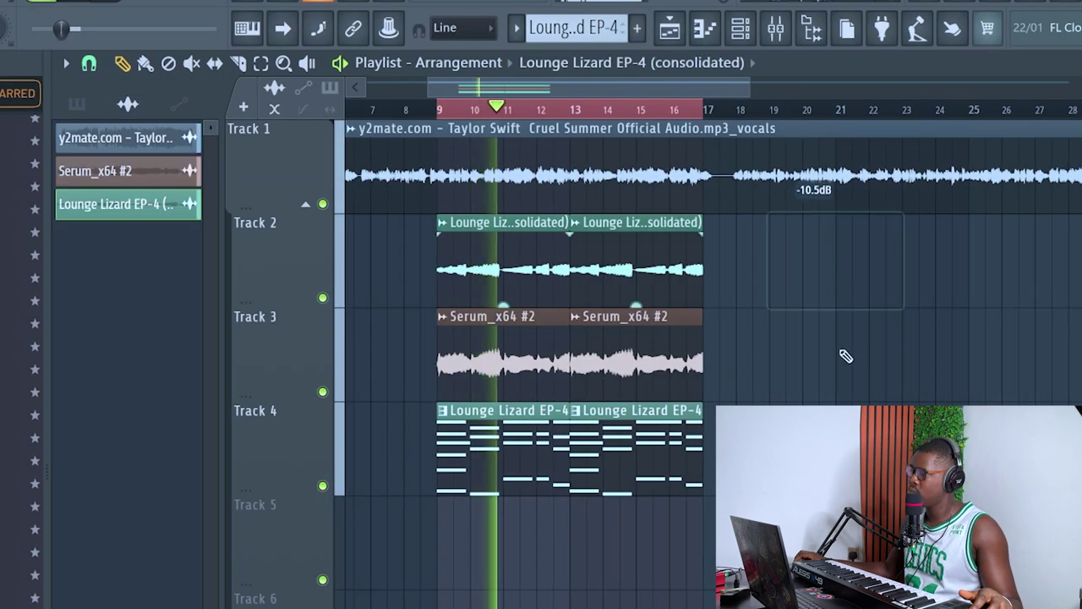
pyautogui.scroll(-2, 338, 490)
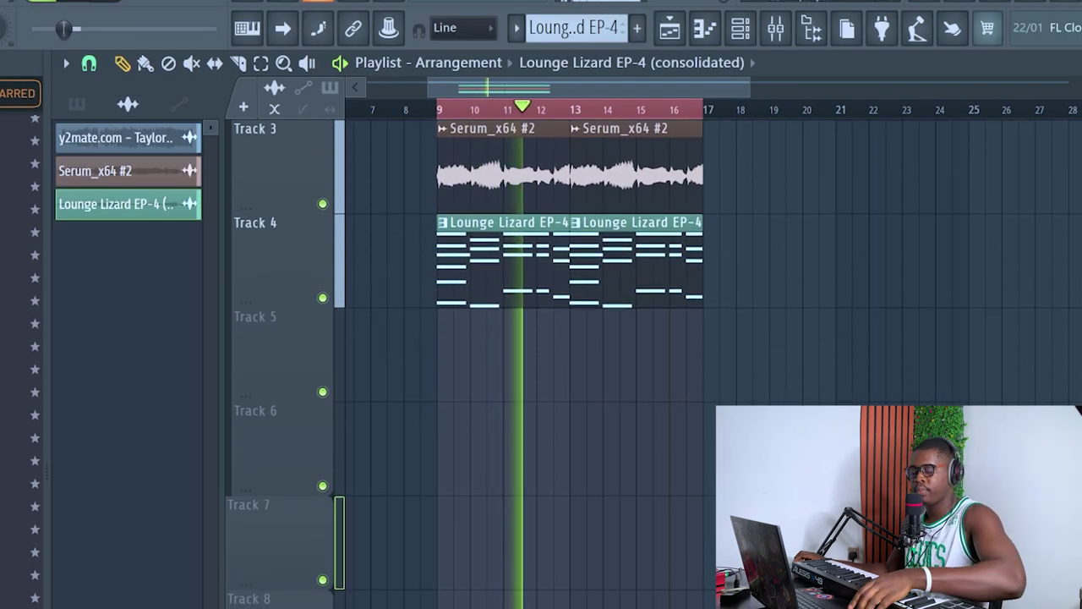
pyautogui.scroll(2, 541, 338)
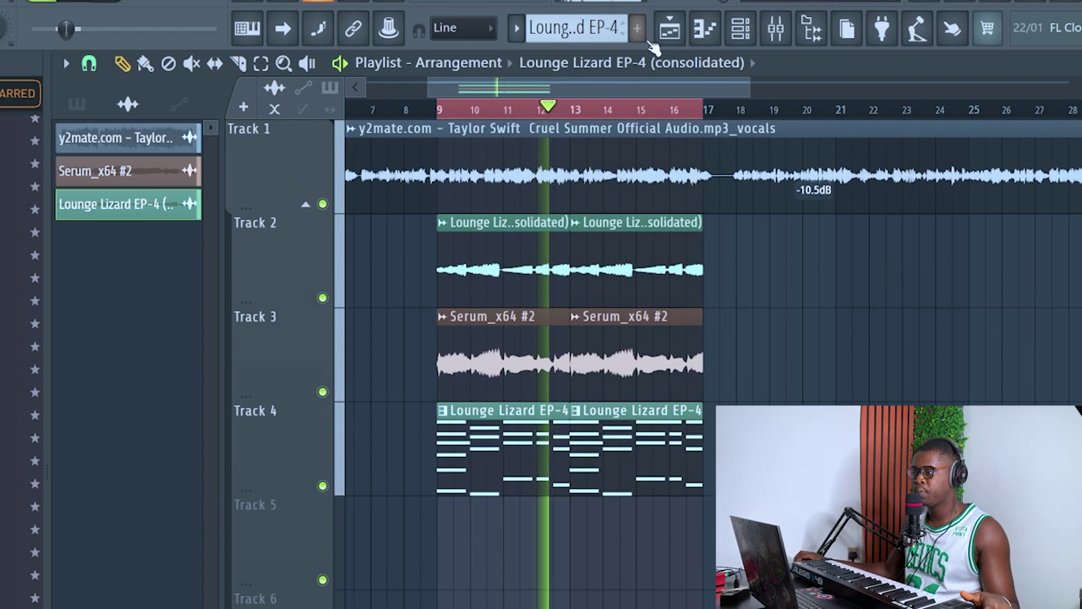
pyautogui.press('F9')
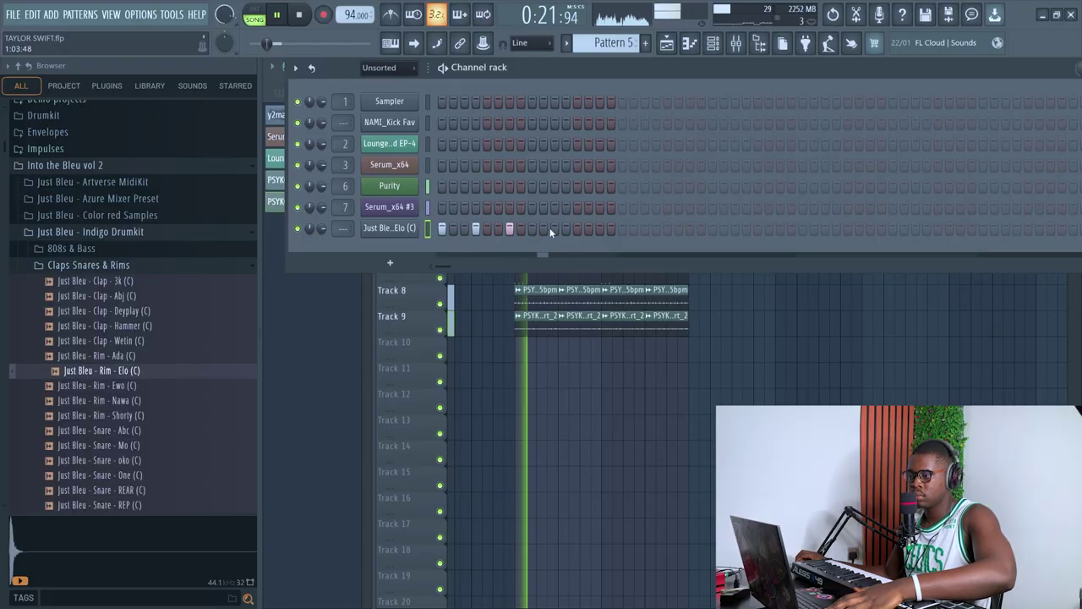
# Repeat the first bar of the Just Bleu - Rim - Elo notes across bars 2 to 4 in the piano roll.
pyautogui.rightClick(418, 228)
pyautogui.click(439, 225)
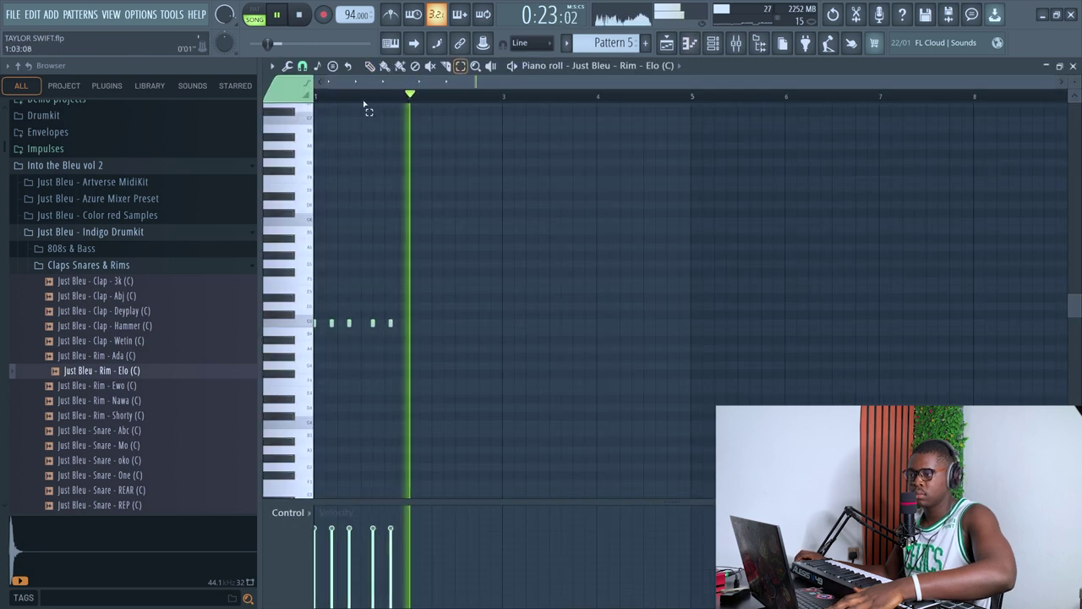
pyautogui.moveTo(317, 100); pyautogui.dragTo(404, 124)
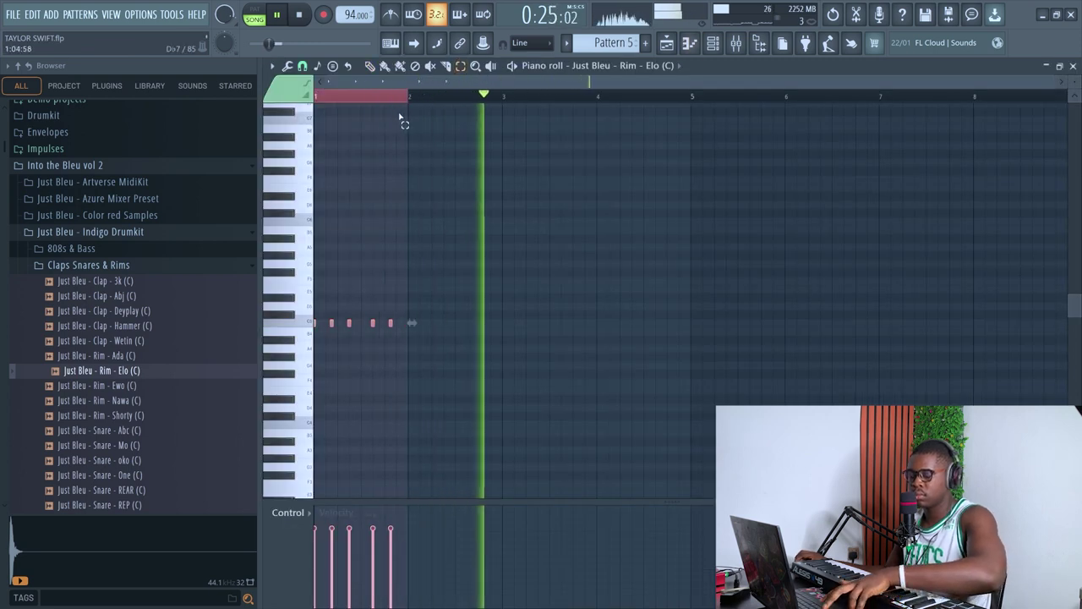
pyautogui.hotkey('ctrl', 'b')
pyautogui.hotkey('ctrl', 'b')
pyautogui.hotkey('ctrl', 'b')
pyautogui.hotkey('ctrl', 'd')
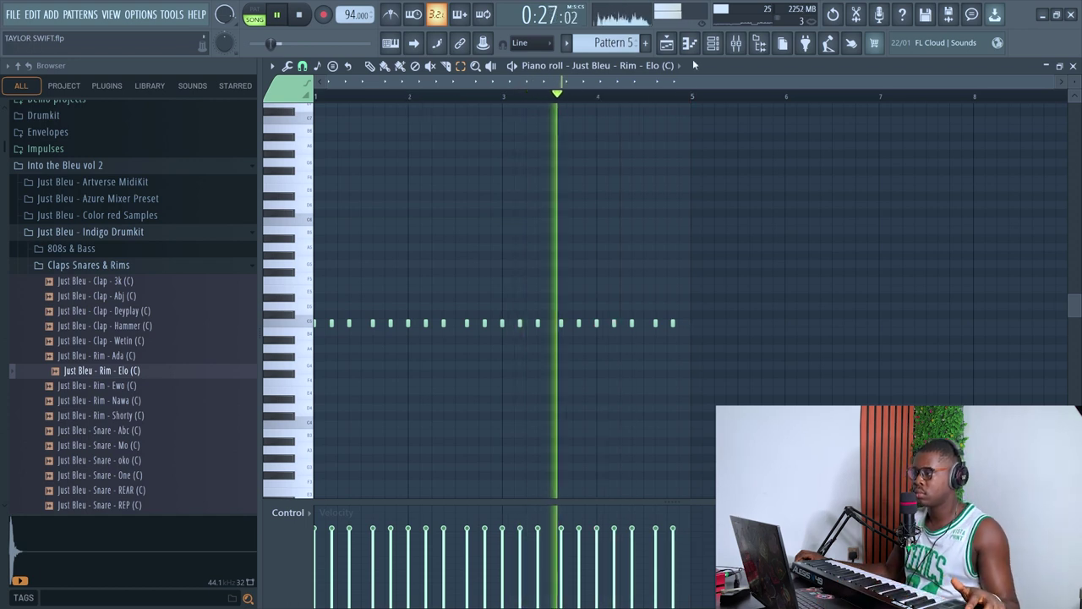
# Add Just Bleu - Rim - Ewo as a new channel and copy the Rim - Elo rhythm into it.
pyautogui.press('F6')
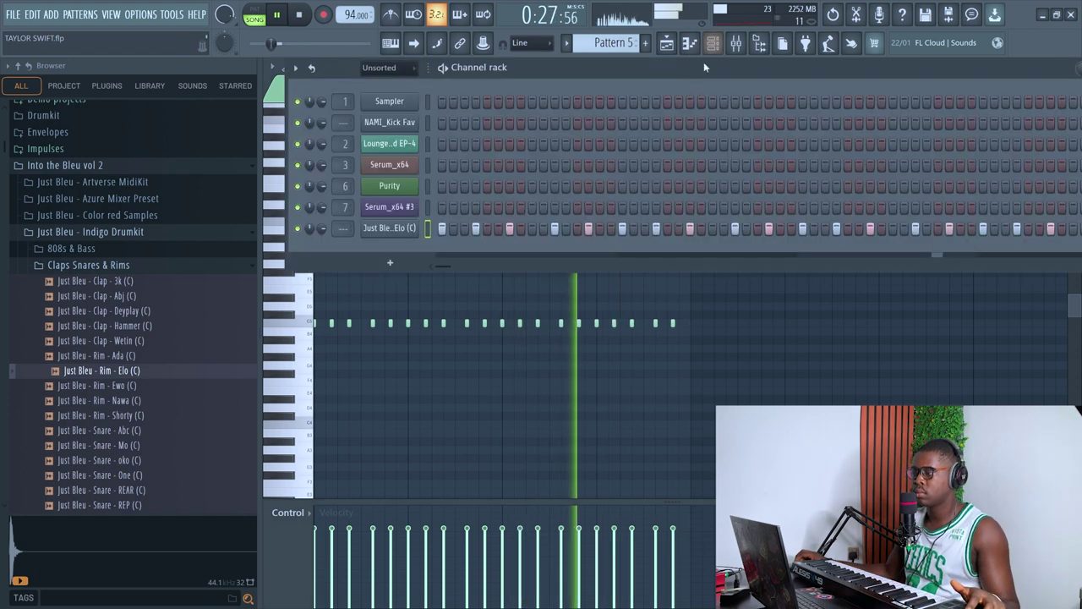
pyautogui.click(148, 388)
pyautogui.moveTo(401, 262); pyautogui.dragTo(407, 227)
pyautogui.rightClick(548, 219)
pyautogui.rightClick(572, 243)
pyautogui.rightClick(548, 244)
pyautogui.click(602, 274)
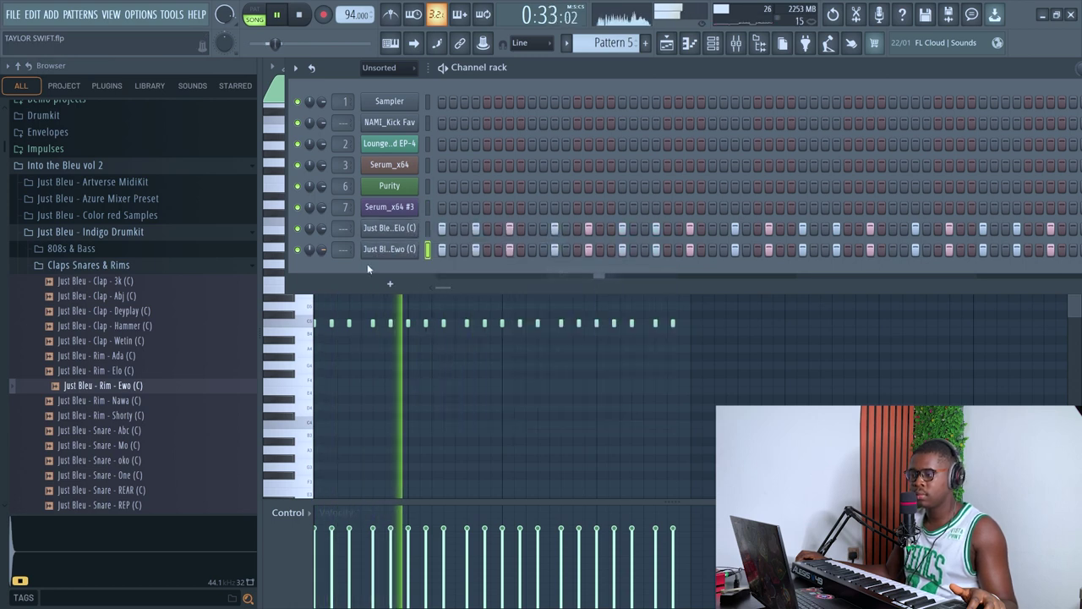
pyautogui.click(169, 269)
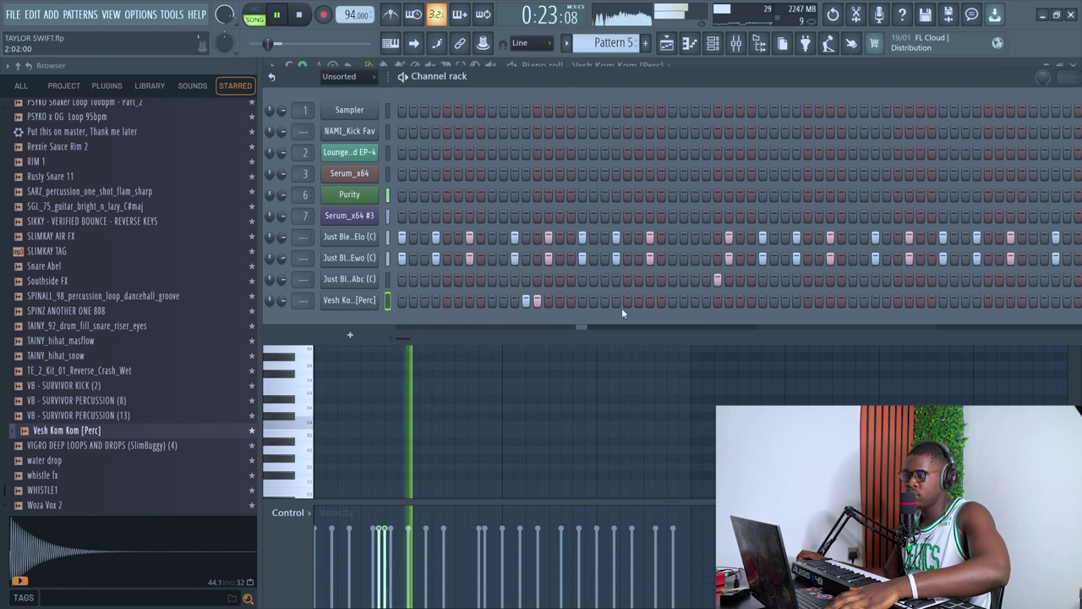
# Duplicate the first two bars of the Vesh Kom Kom [Perc] part into bars 3 and 4 in the piano roll.
pyautogui.rightClick(377, 301)
pyautogui.click(406, 302)
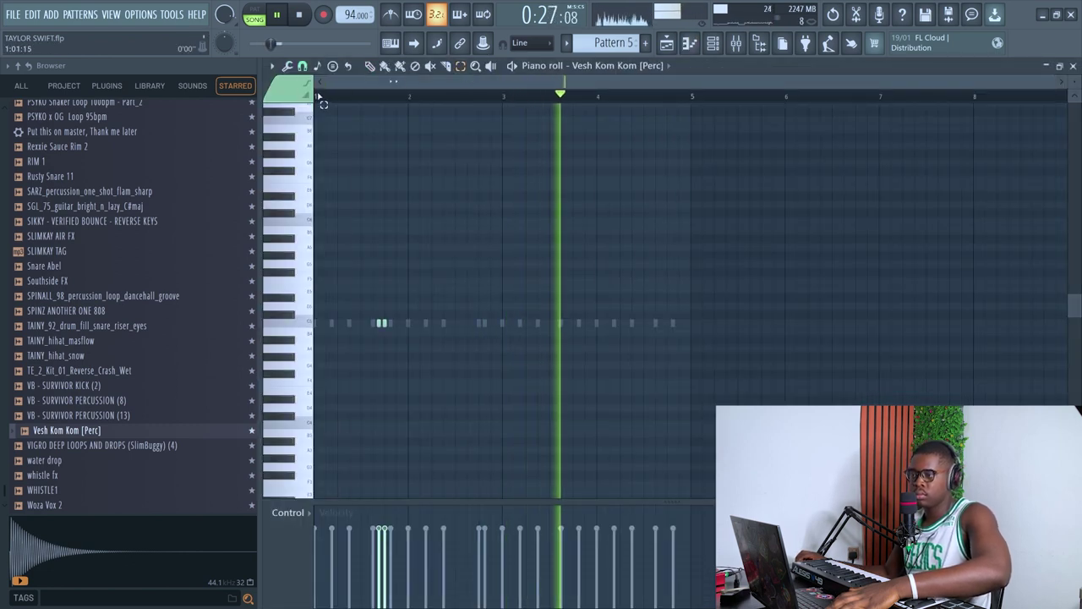
pyautogui.moveTo(321, 100); pyautogui.dragTo(495, 133)
pyautogui.hotkey('ctrl', 'b')
pyautogui.hotkey('ctrl', 'd')
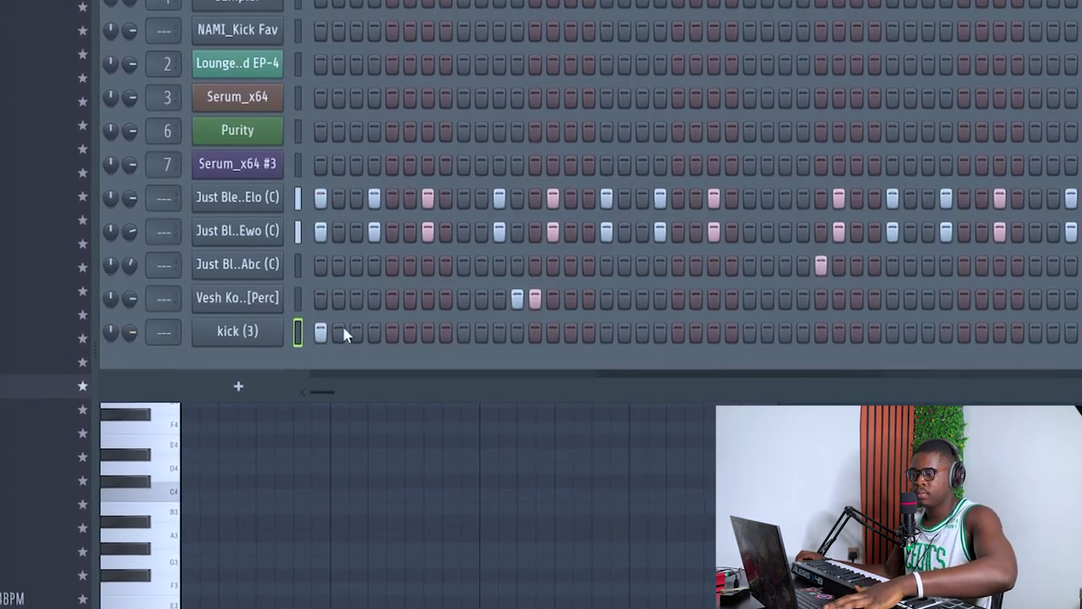
# Add kick (3) hits on steps 7, 17 and 23 of the pattern and continue along the row.
pyautogui.click(422, 334)
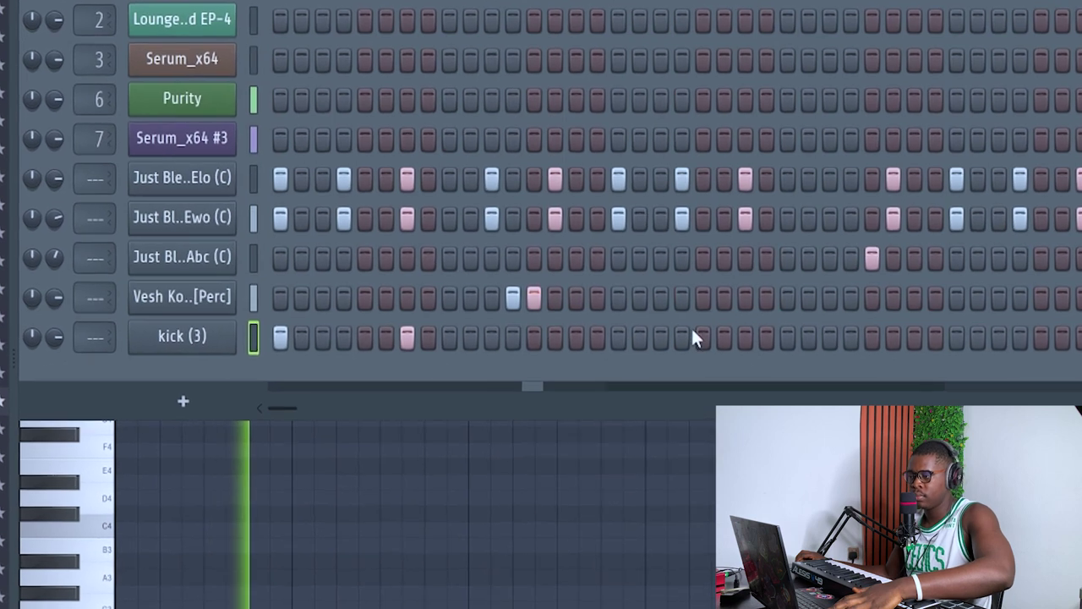
pyautogui.click(622, 338)
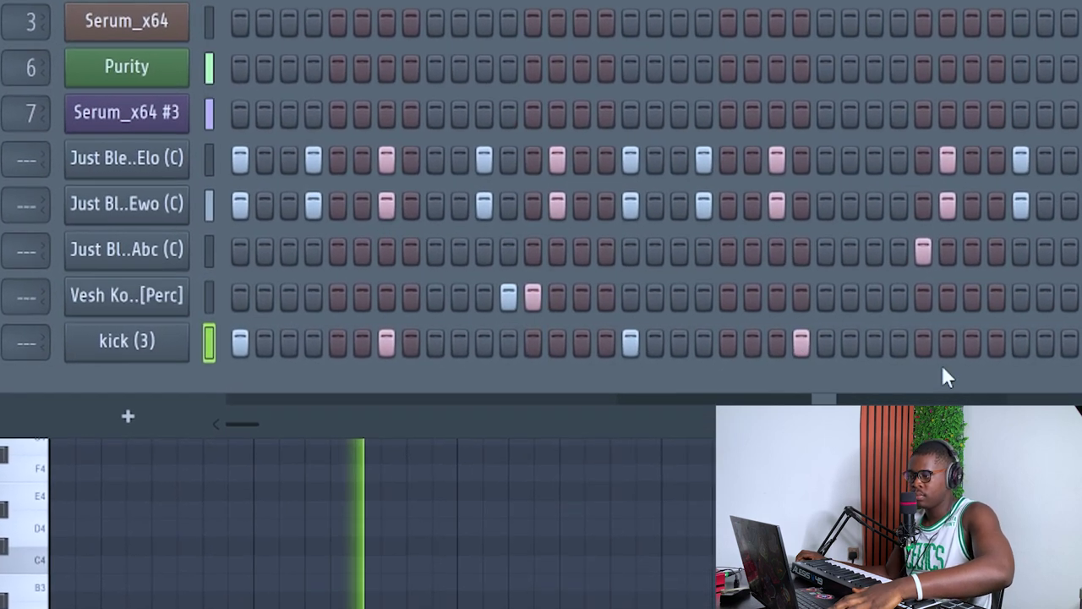
pyautogui.click(775, 339)
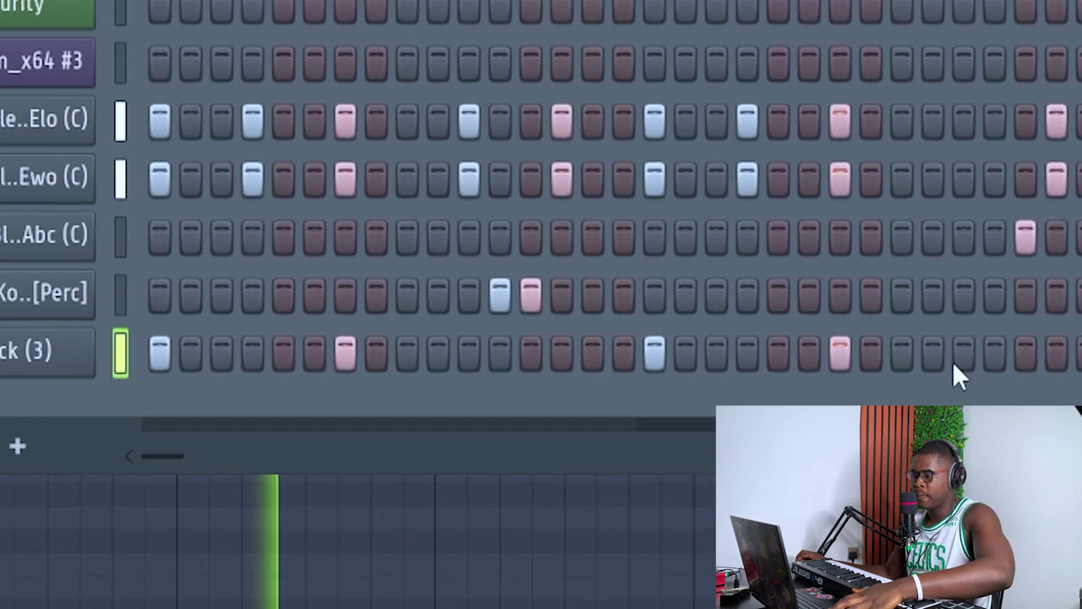
pyautogui.click(975, 355)
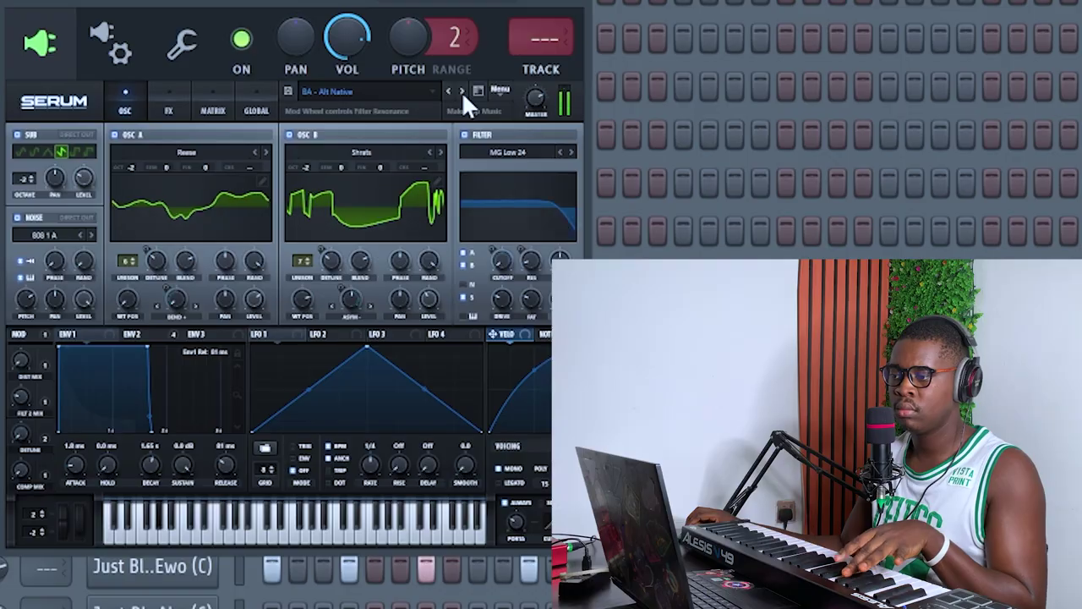
# Browse the Serum bass presets for a bass sound.
pyautogui.click(461, 91)
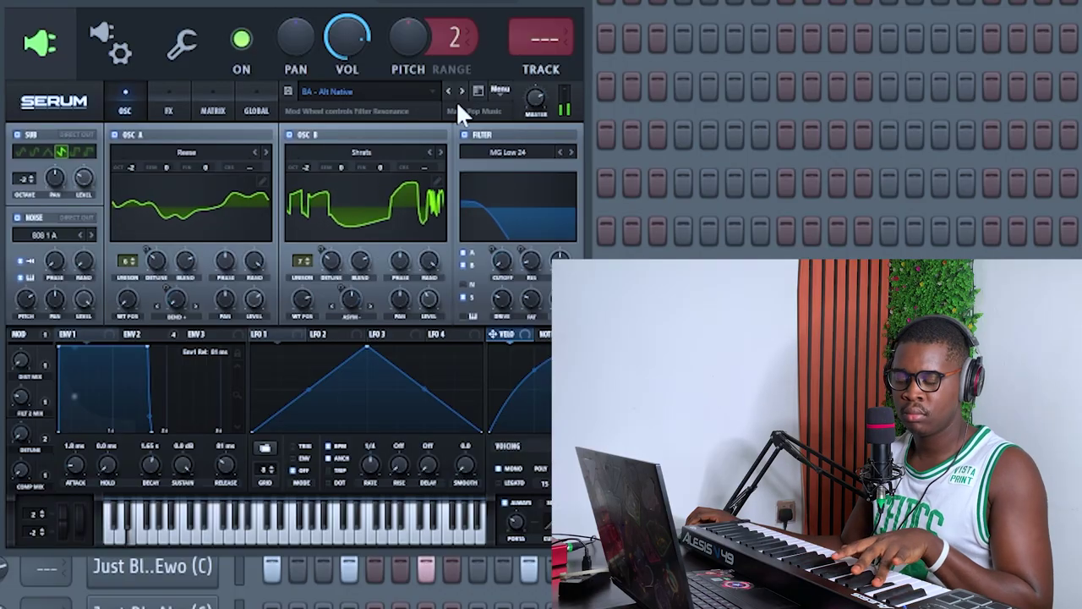